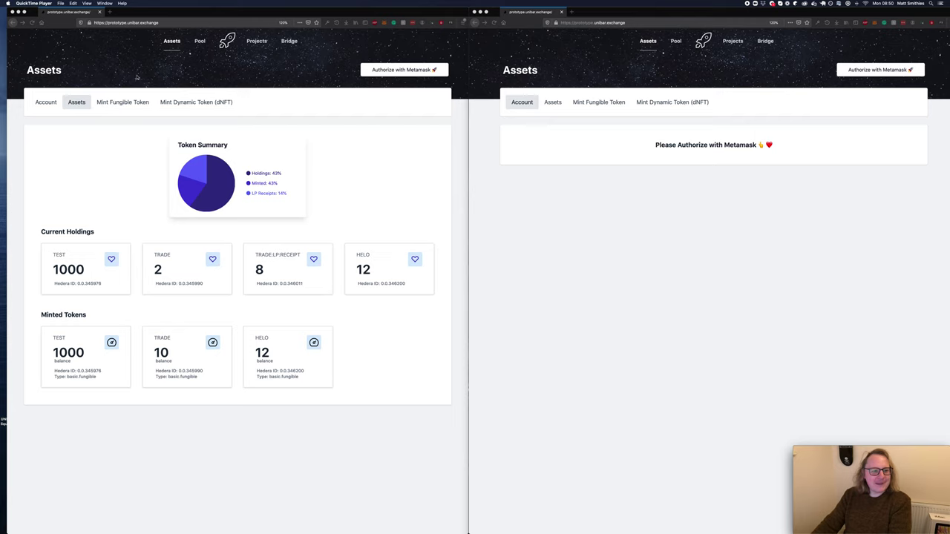
Authorize the first browser window with MetaMask by signing the request, and view that account's token holdings
left_click(136, 77)
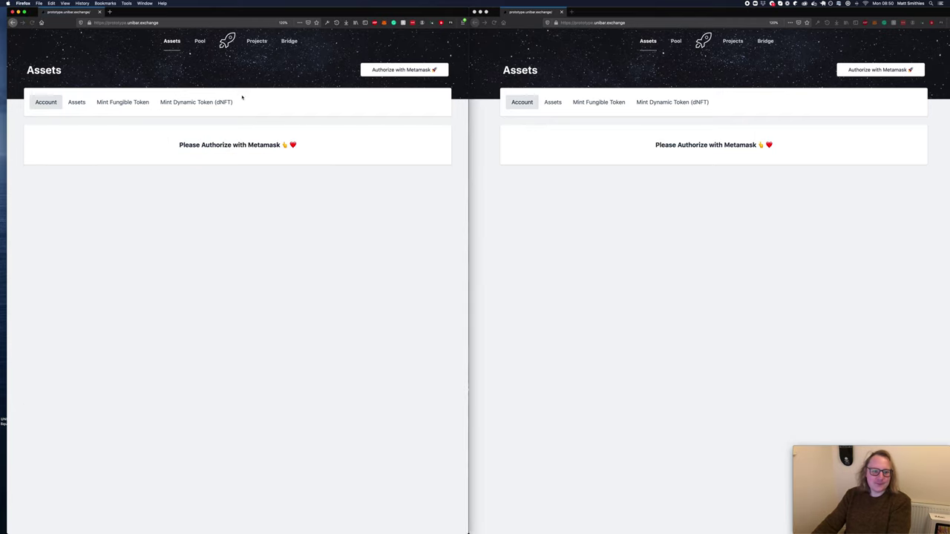
left_click(415, 71)
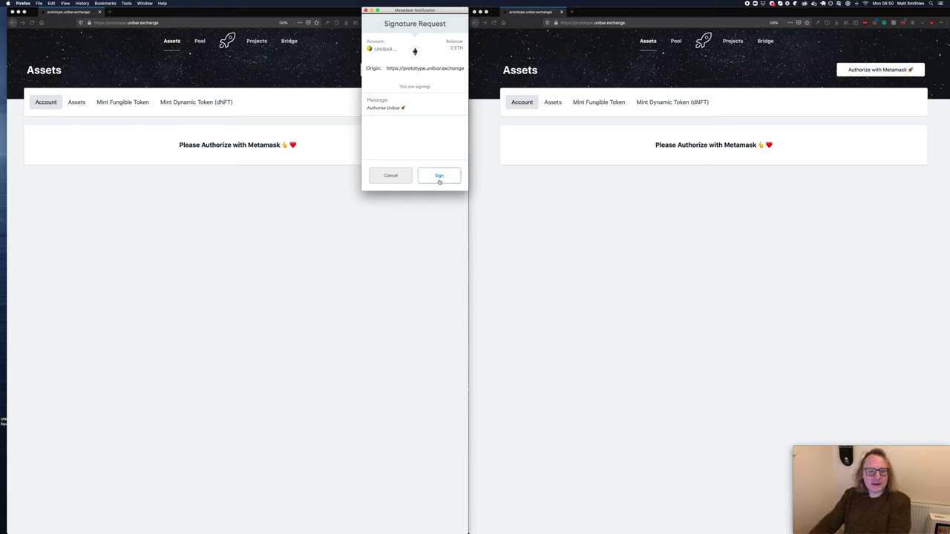
left_click(438, 181)
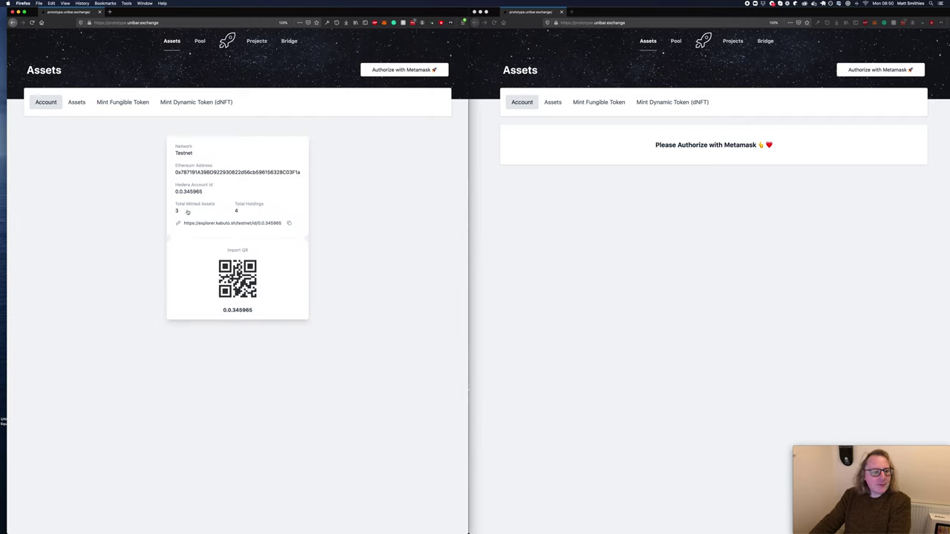
left_click(80, 105)
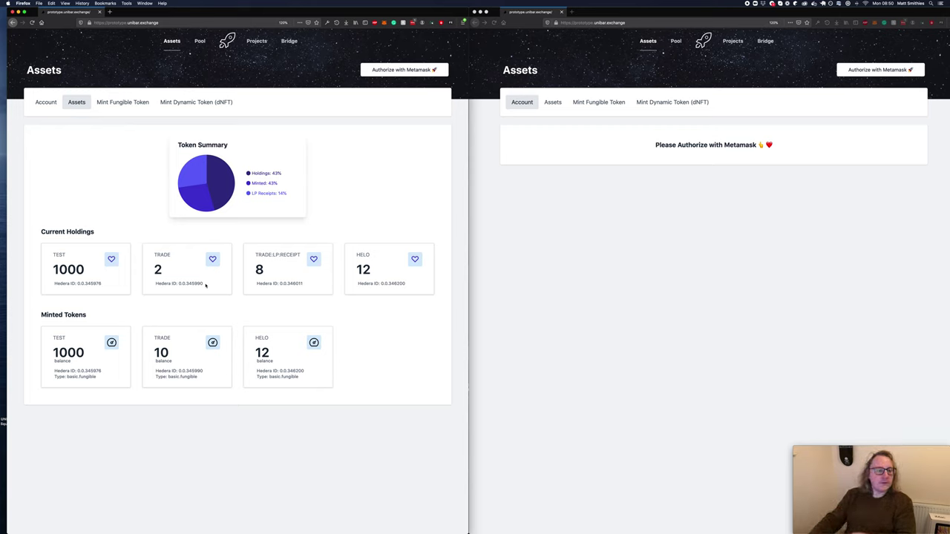
left_click_drag(300, 256, 256, 256)
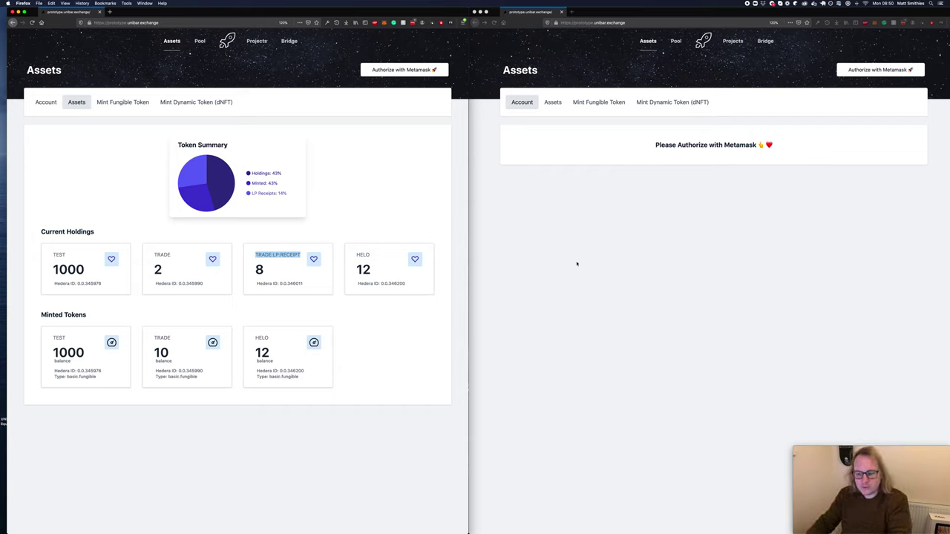
Switch MetaMask from UNIBAR HAPPY DAYS to a UNIBAR account in the second browser window, authorize it, and view its assets
left_click(874, 23)
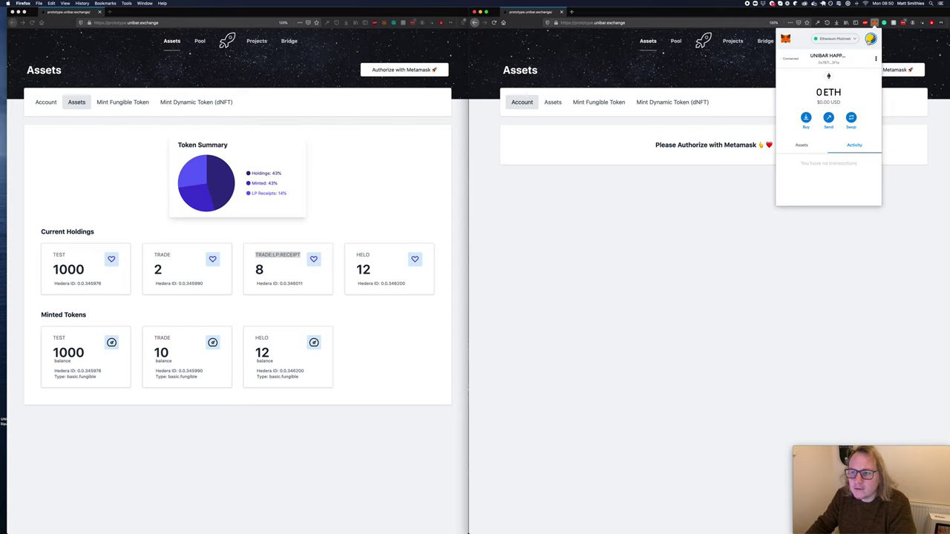
left_click(870, 39)
scroll(843, 119, "down", 5)
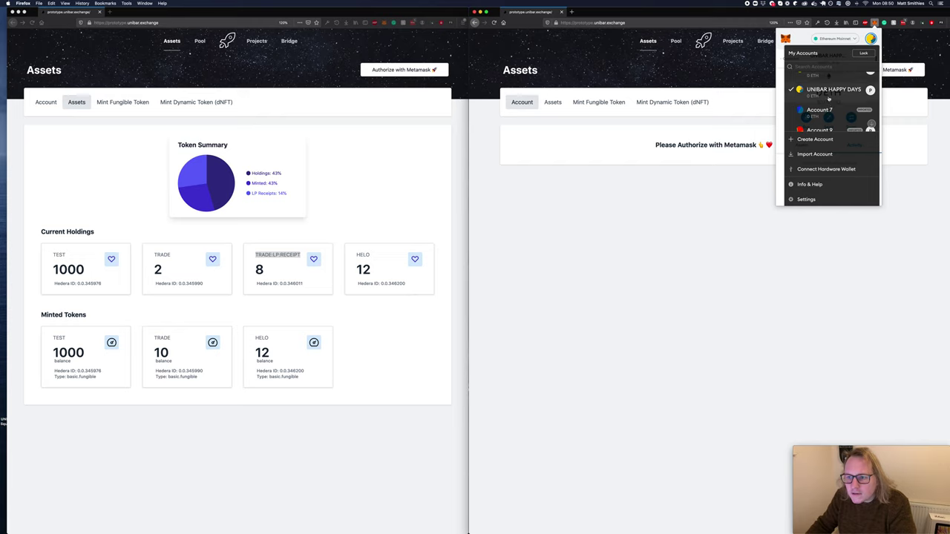
scroll(831, 104, "up", 2)
left_click(831, 87)
left_click(898, 71)
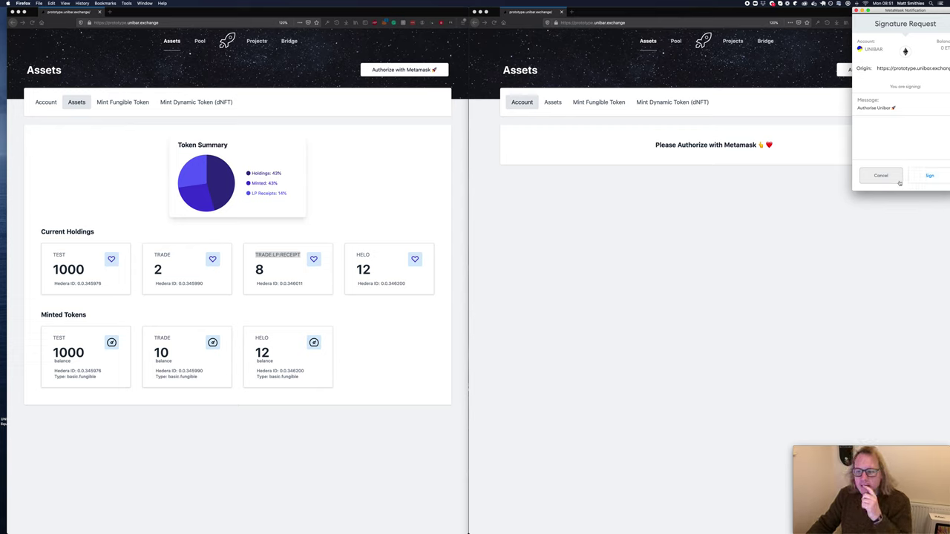
left_click(931, 179)
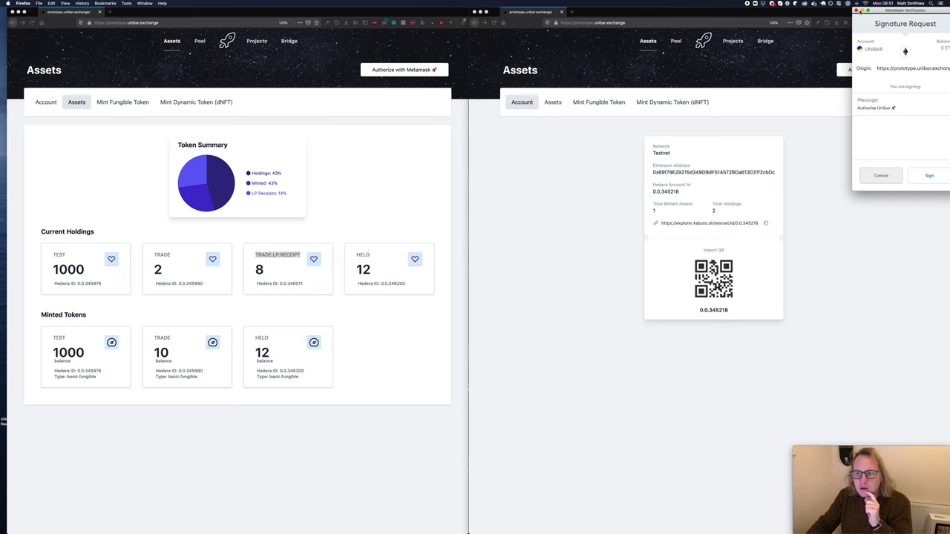
left_click(858, 10)
left_click(549, 102)
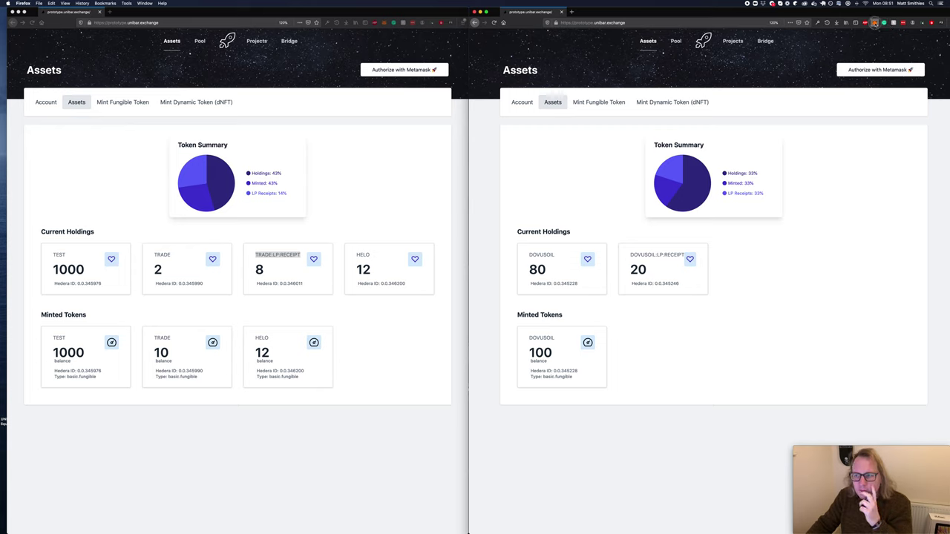
Switch MetaMask to the other UNIBAR account in the second window, sign the authorization, and check its account details and assets
left_click(875, 23)
left_click(870, 37)
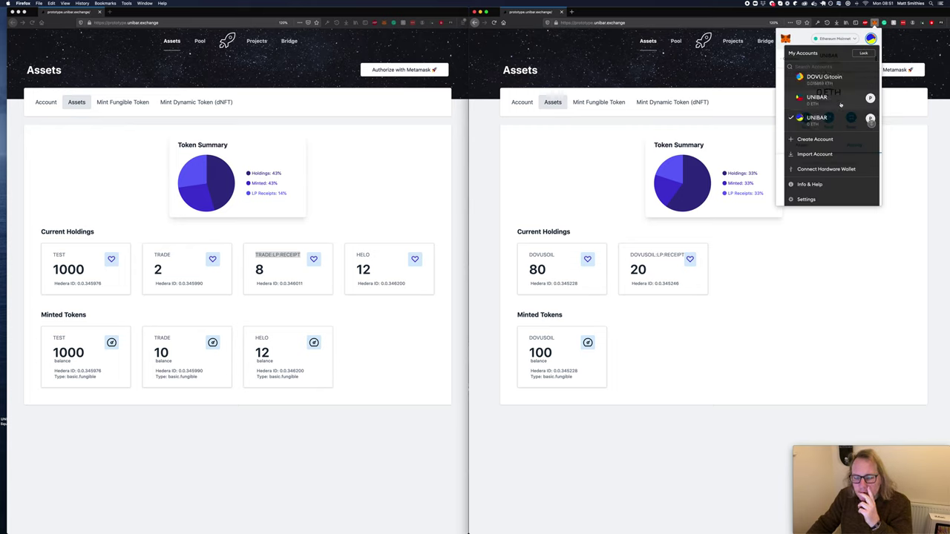
left_click(841, 103)
left_click(898, 69)
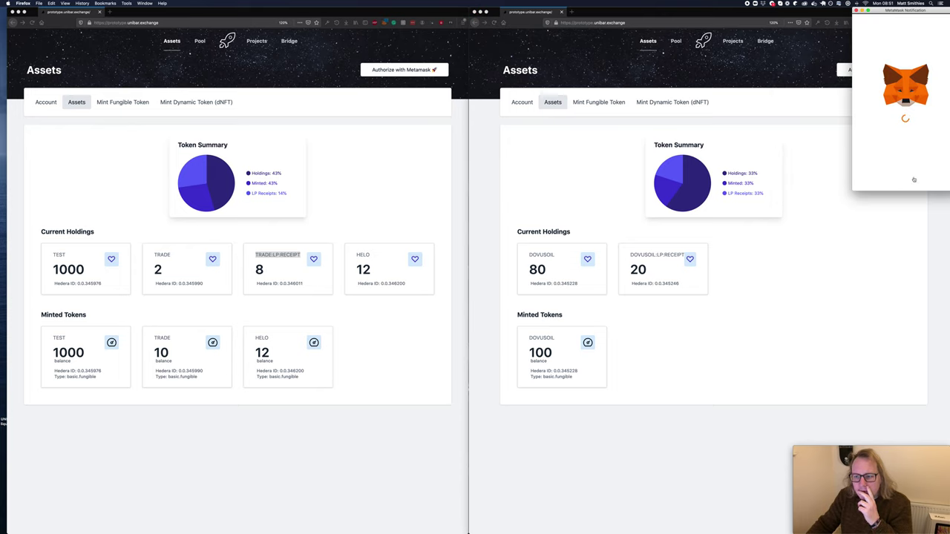
left_click(899, 183)
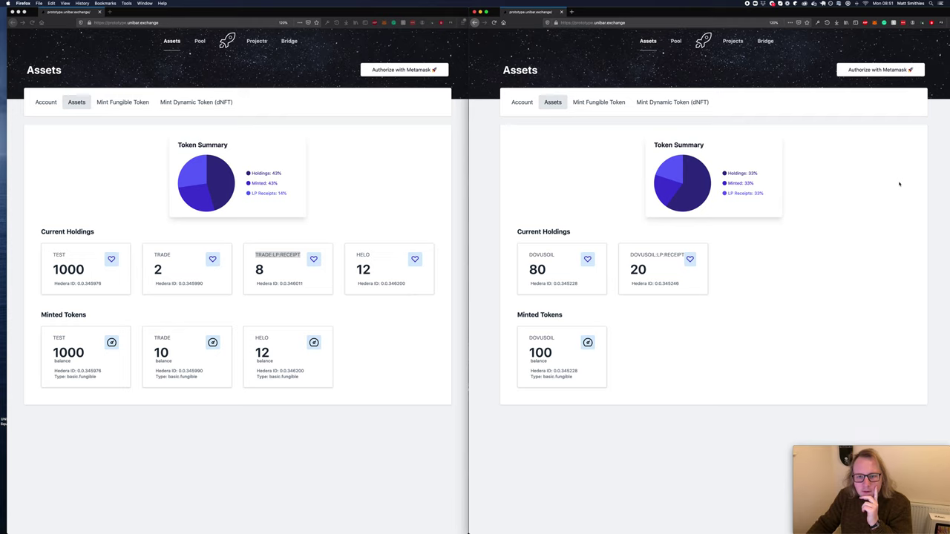
left_click(536, 101)
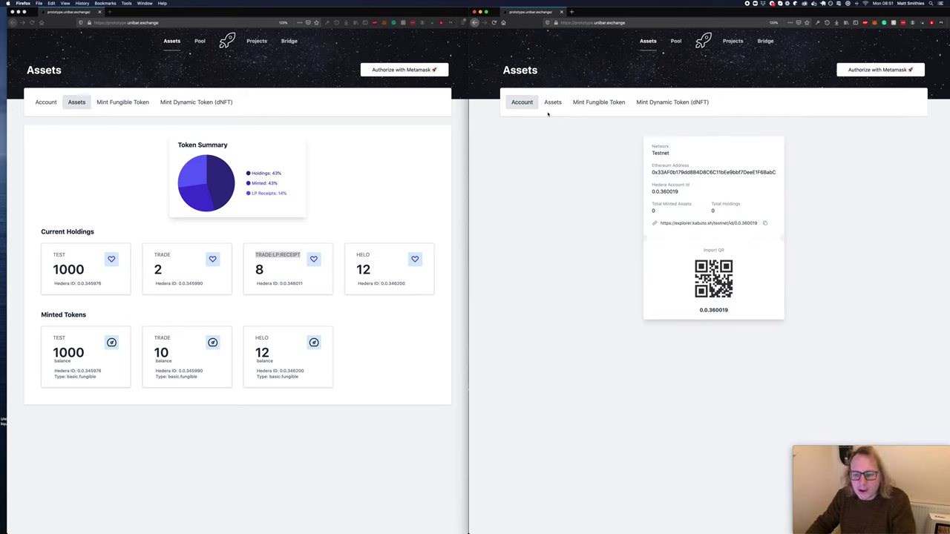
left_click(555, 104)
Start a new fungible token in the second window with the name LILO AND STITCH and the symbol LILOSTITCH
left_click(601, 102)
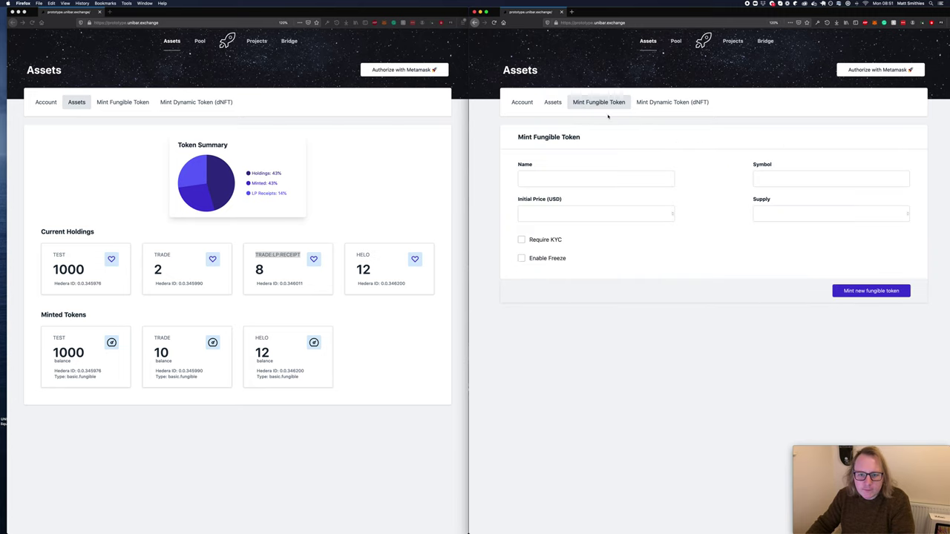
left_click(599, 173)
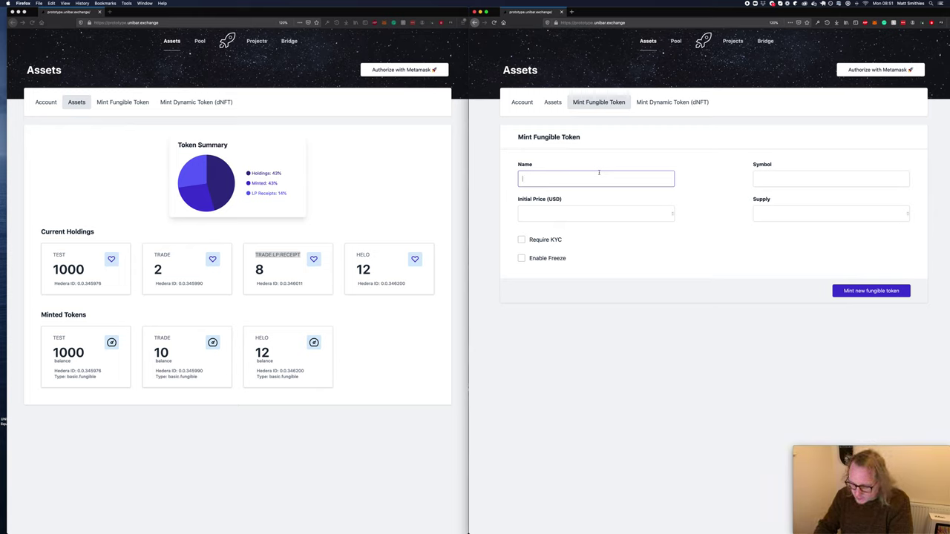
type("LILO")
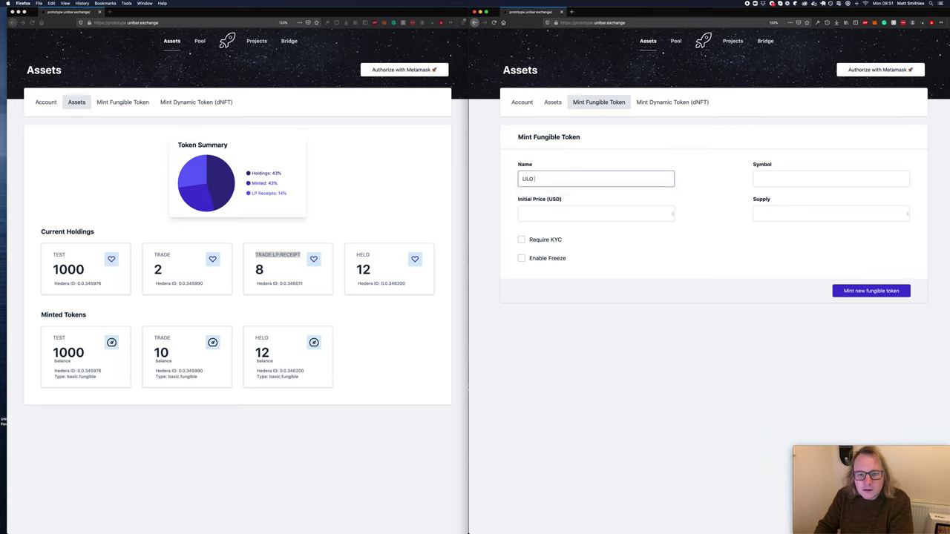
type(" AND STI")
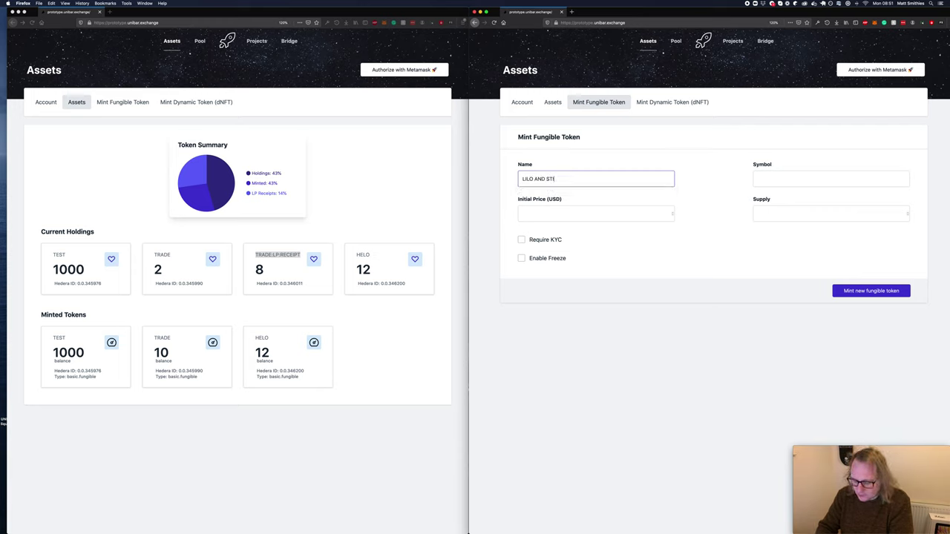
type("TCH")
left_click(757, 179)
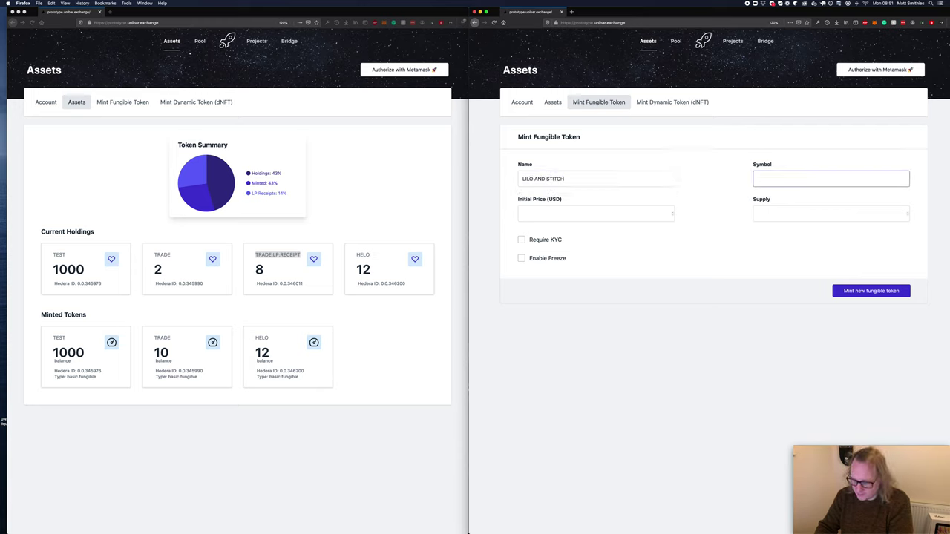
type("LILO")
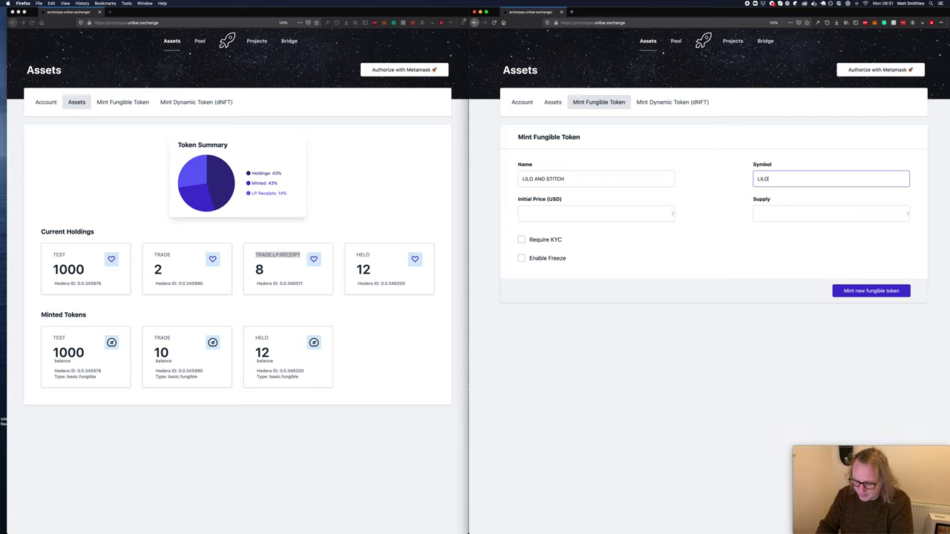
type("STITCH")
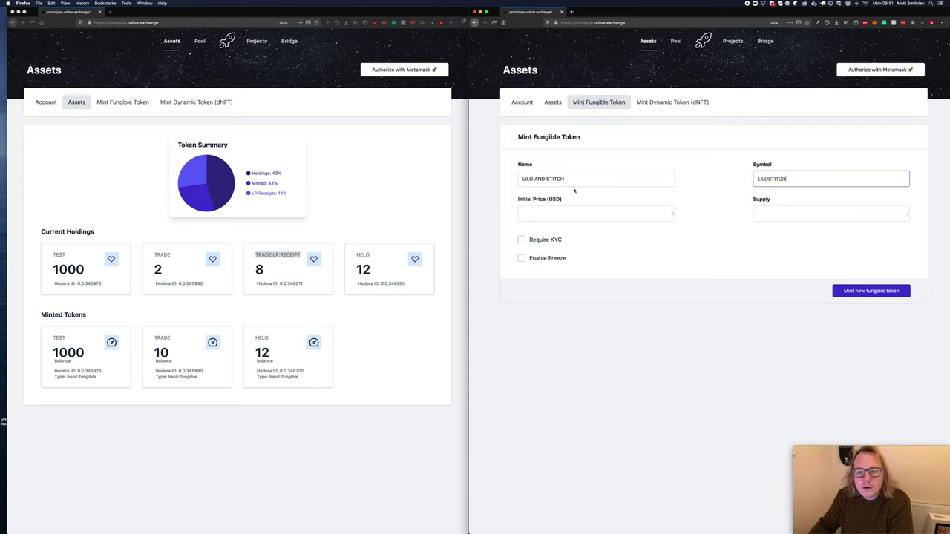
Set the token's initial price to 1 USD and its supply to 1000, and mint it
left_click(545, 215)
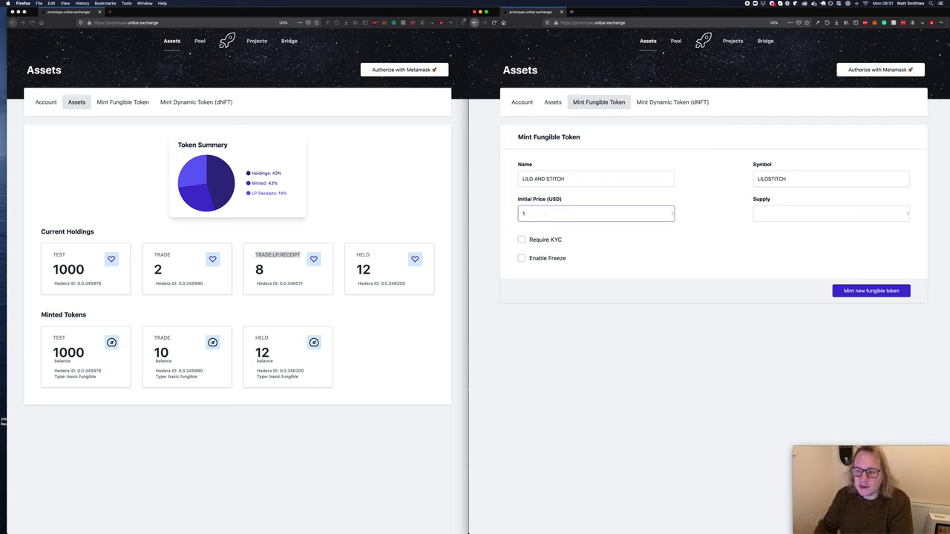
left_click(831, 214)
type("1000")
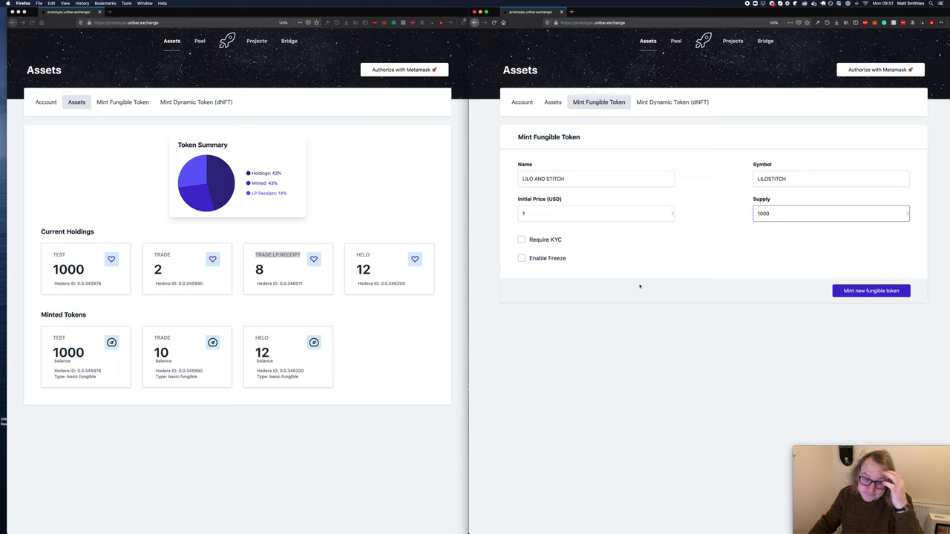
left_click(845, 295)
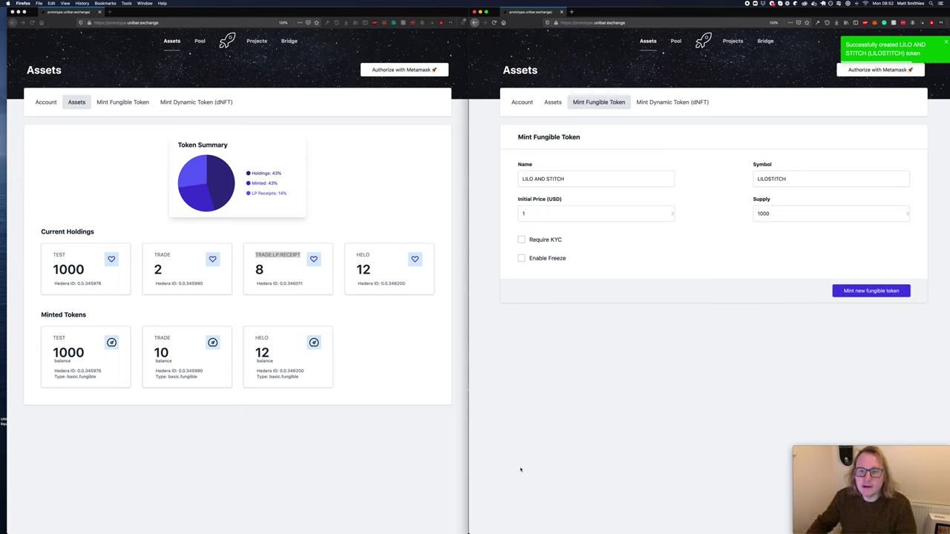
Check the account's assets for the minted token and look through the current project pools
left_click(556, 103)
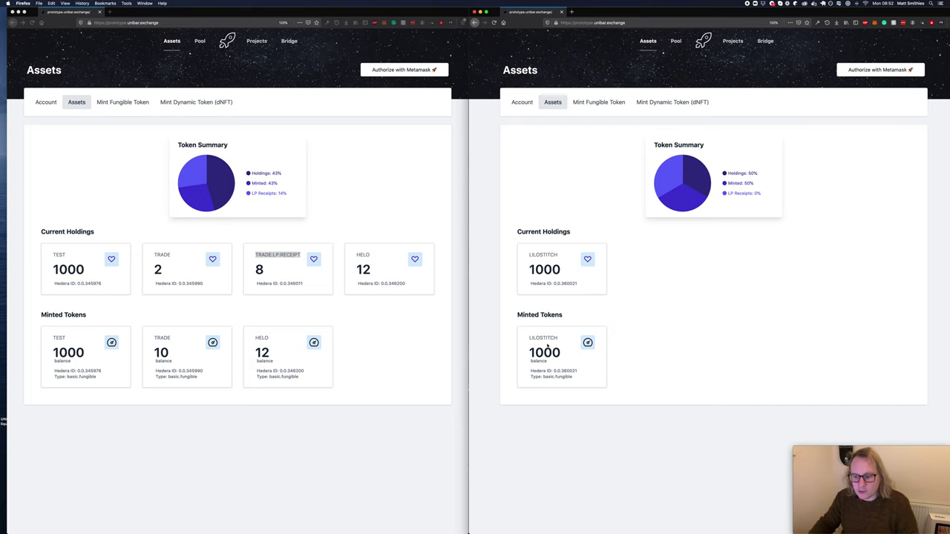
left_click(675, 42)
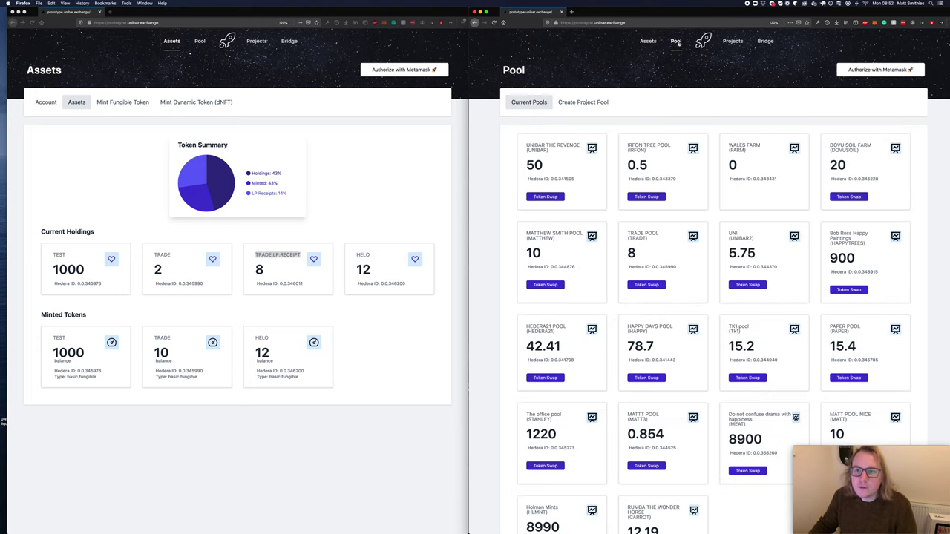
scroll(749, 242, "down", 3)
scroll(750, 241, "up", 2)
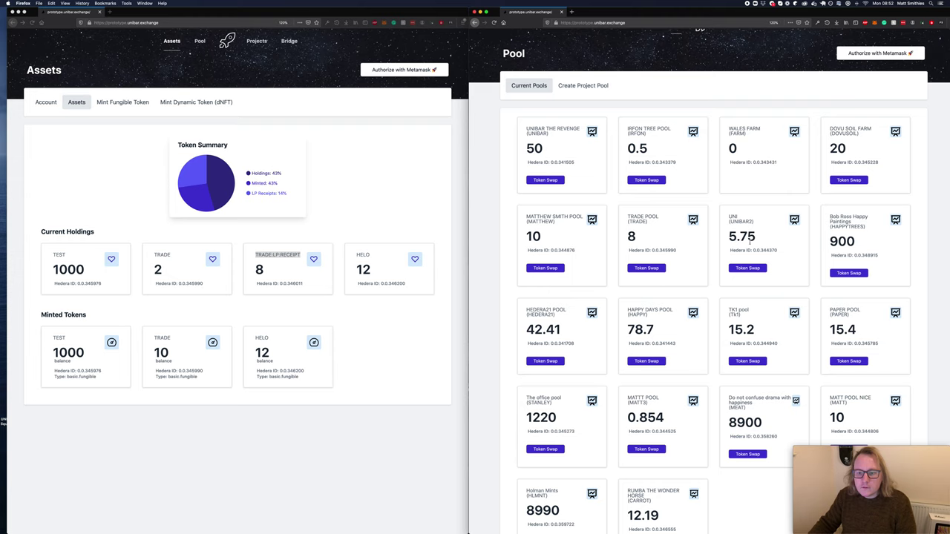
scroll(749, 242, "down", 3)
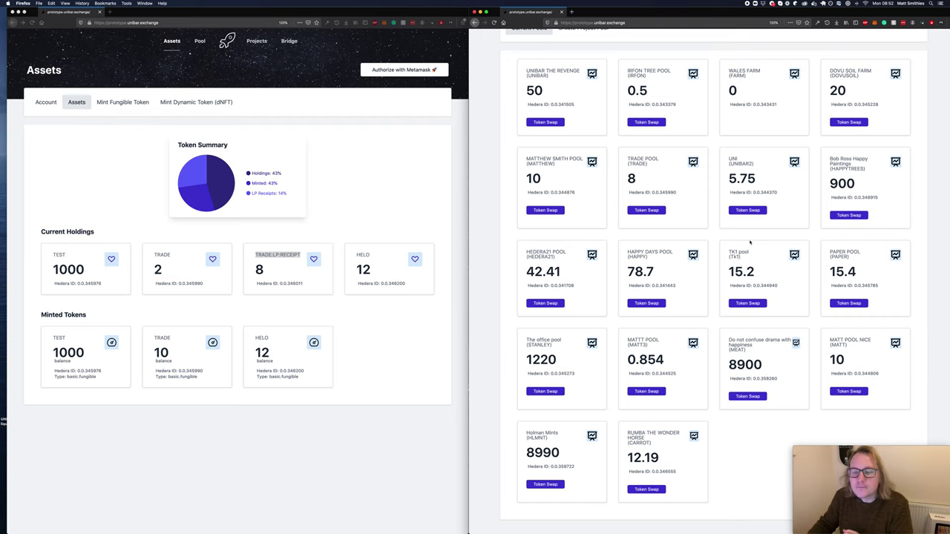
scroll(750, 242, "up", 3)
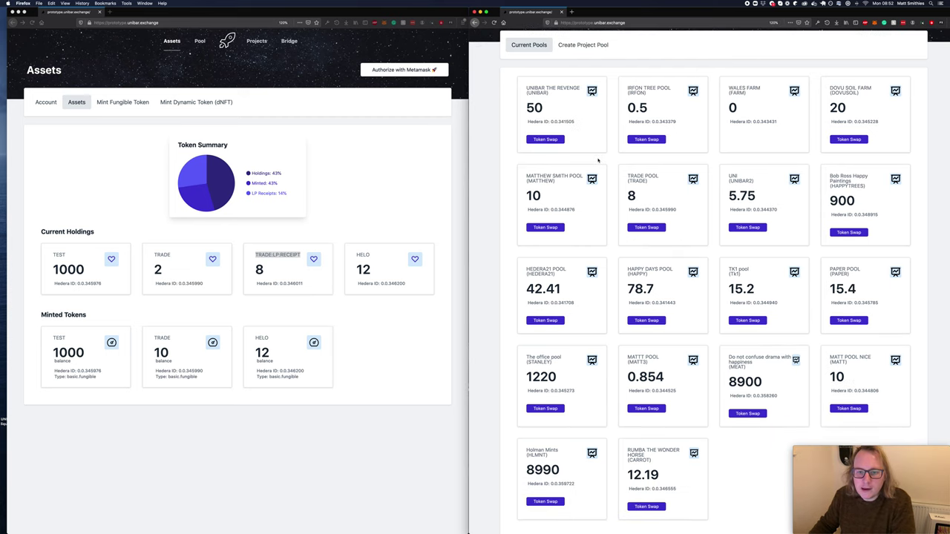
scroll(598, 160, "down", 1)
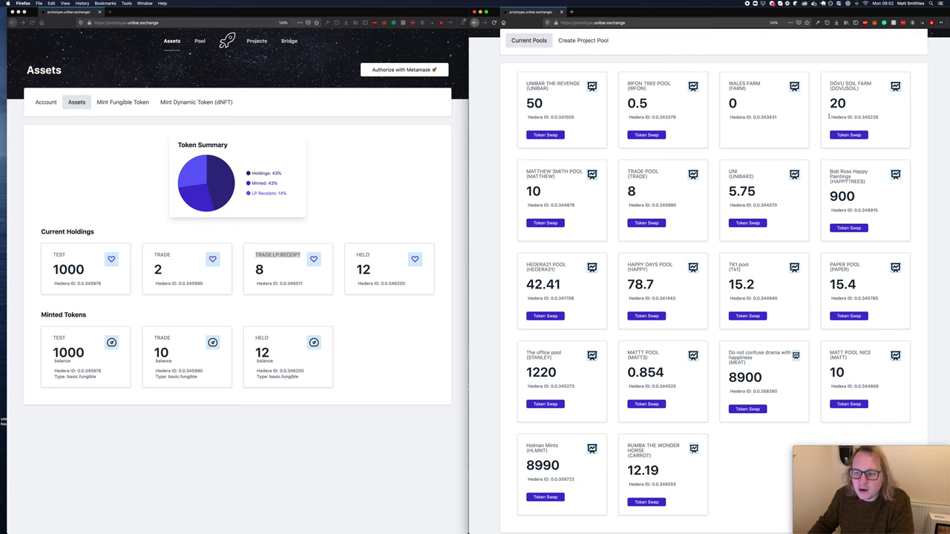
scroll(809, 219, "down", 2)
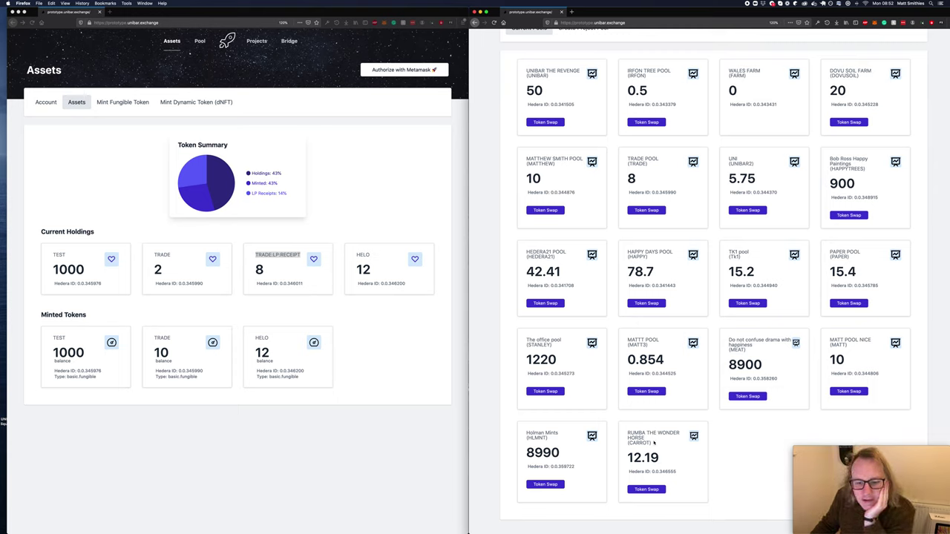
Swap 100 LILOSTITCH for MEAT from the "Do not confuse drama with happiness" pool and leave the swap form
left_click_drag(758, 352, 728, 342)
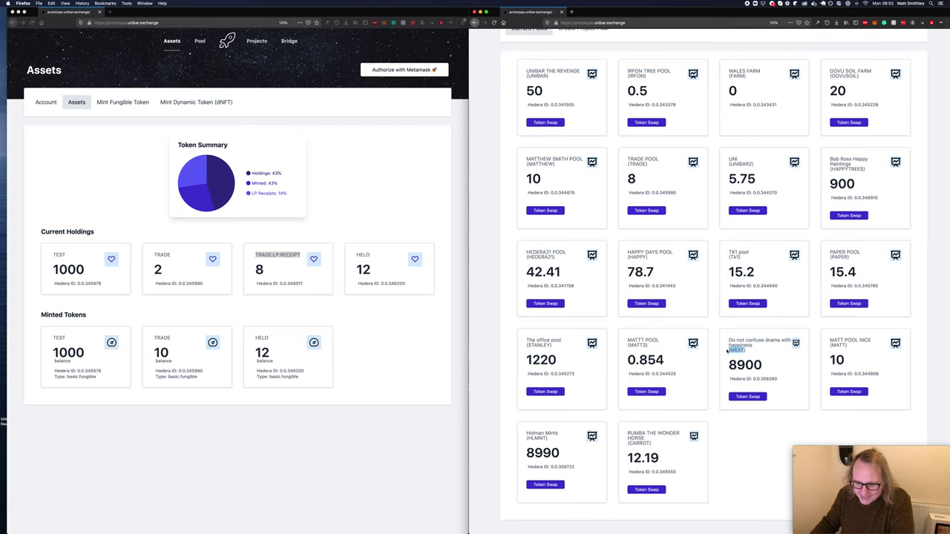
left_click(745, 397)
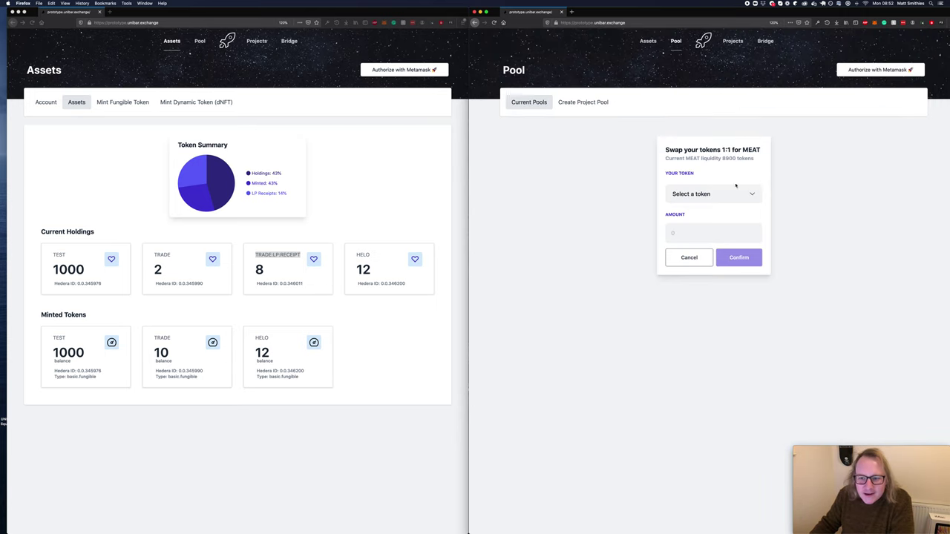
left_click(735, 191)
left_click(735, 199)
left_click(728, 234)
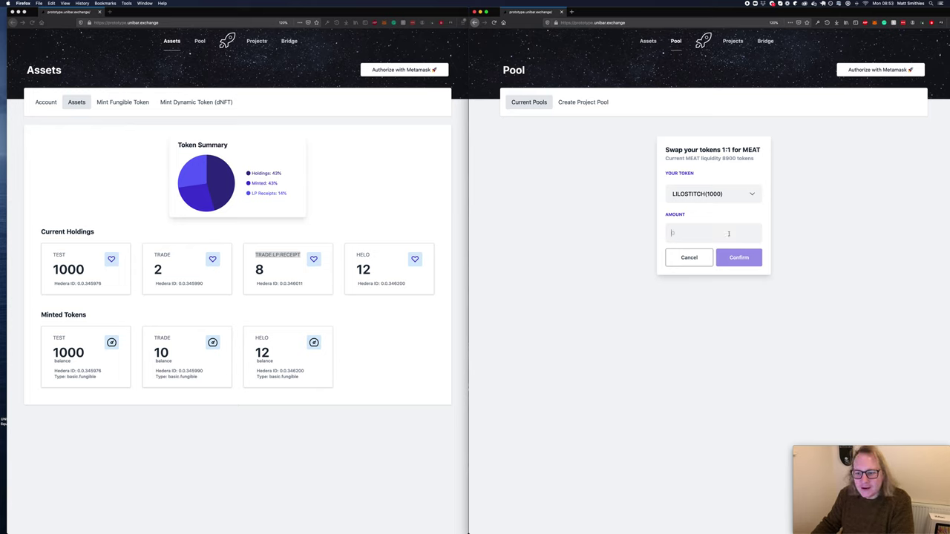
type("100")
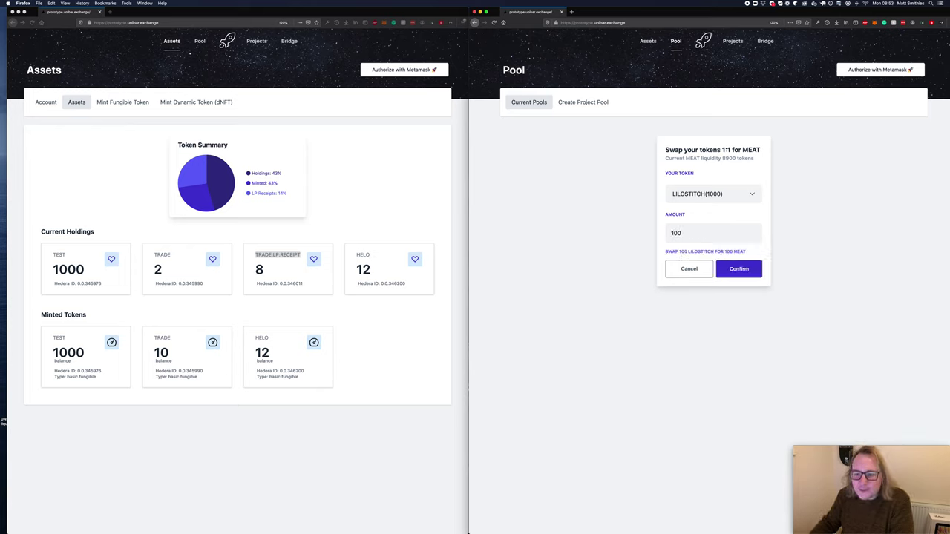
left_click(740, 269)
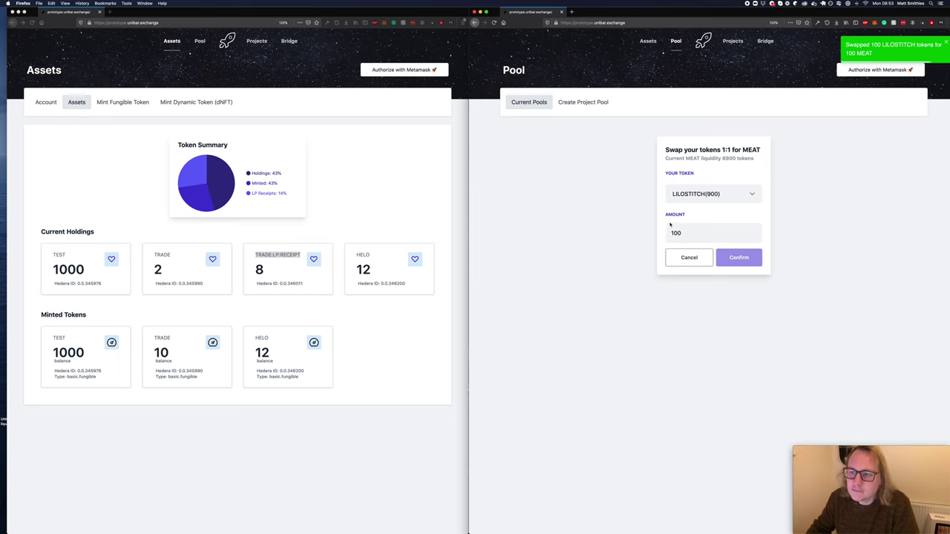
left_click(698, 261)
Review the current pools' liquidity, and check the second window account's LILOSTITCH and MEAT holdings
scroll(682, 373, "down", 3)
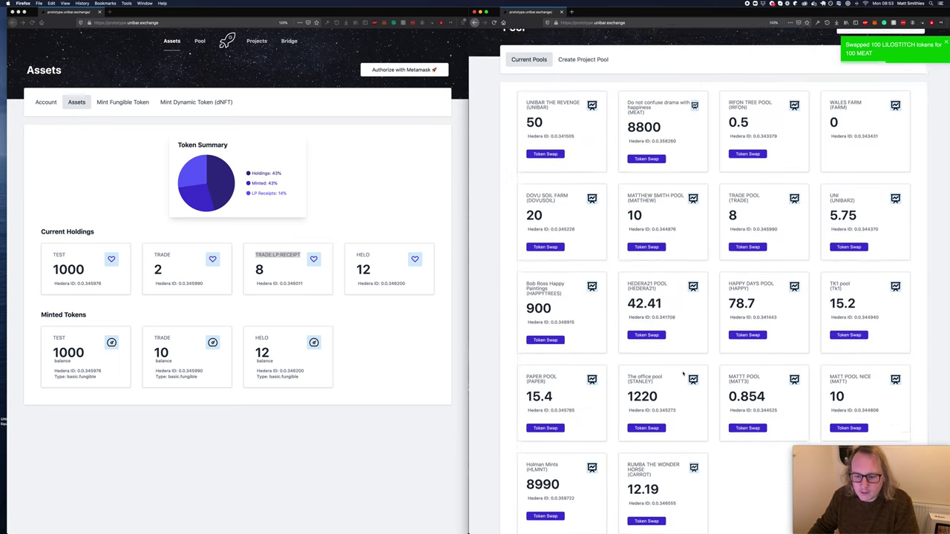
scroll(682, 372, "up", 2)
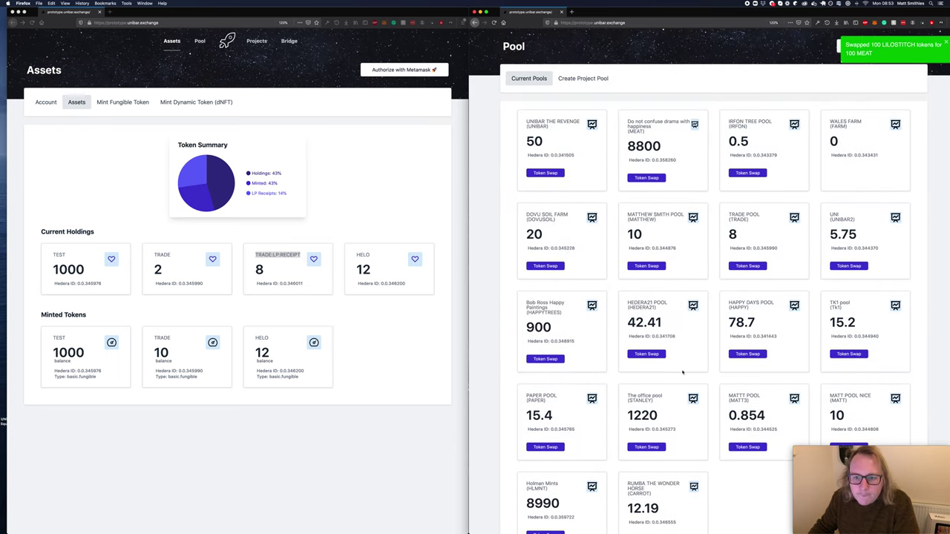
scroll(682, 372, "down", 1)
scroll(682, 372, "down", 1)
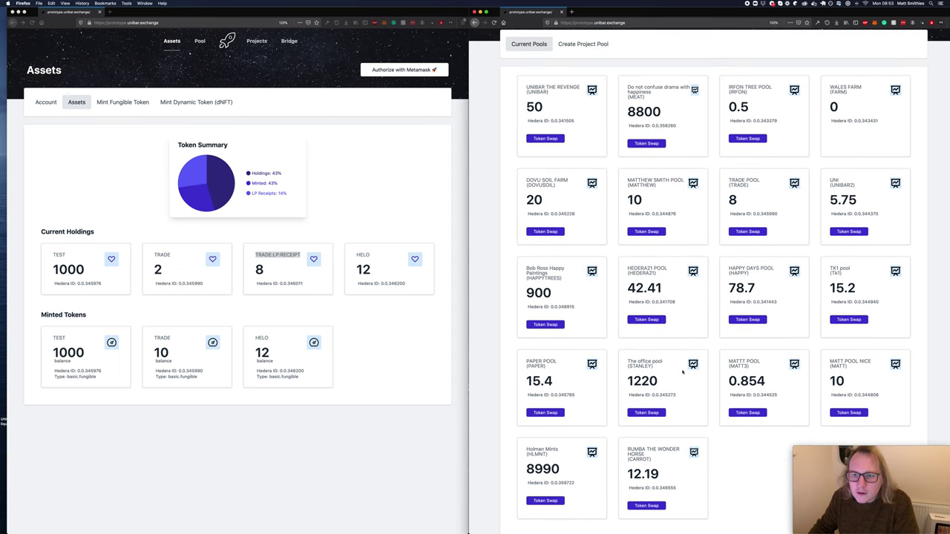
scroll(635, 132, "up", 3)
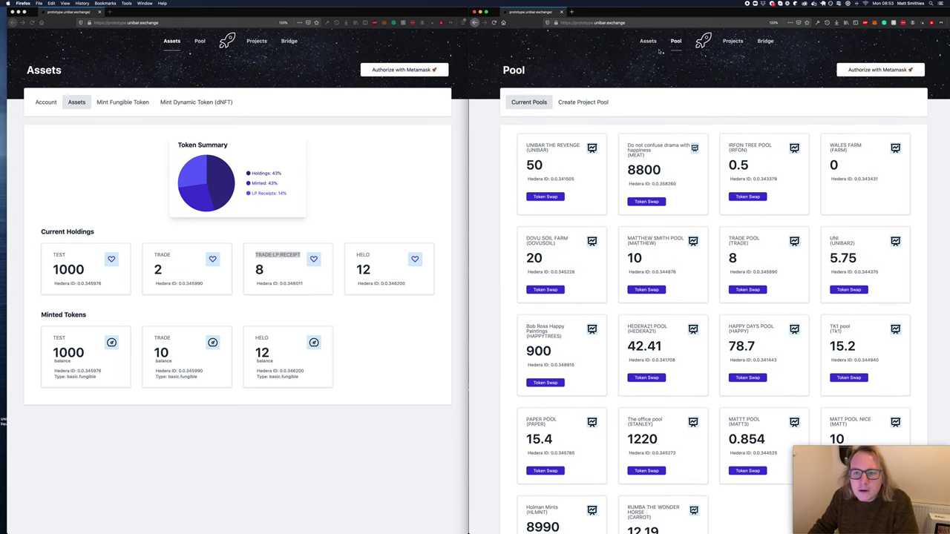
left_click(650, 42)
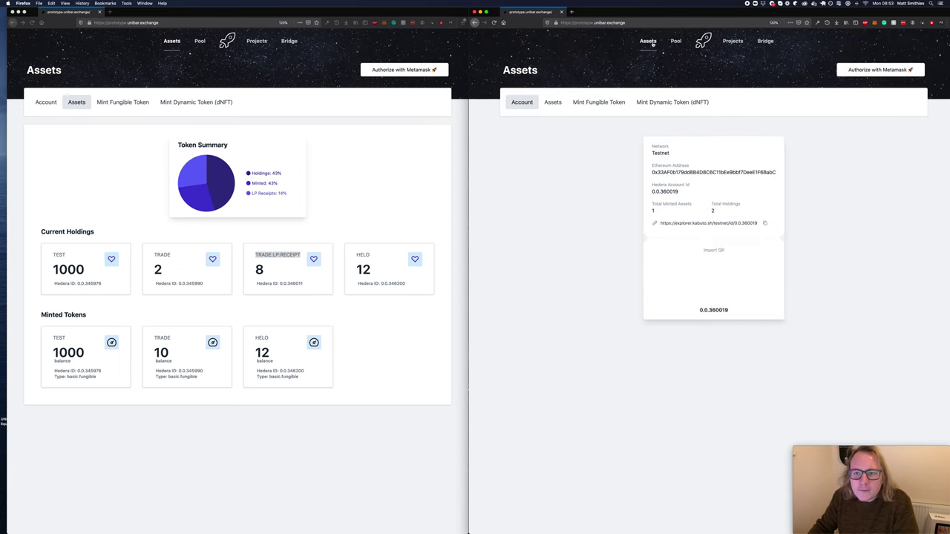
left_click(554, 102)
left_click_drag(657, 277, 628, 270)
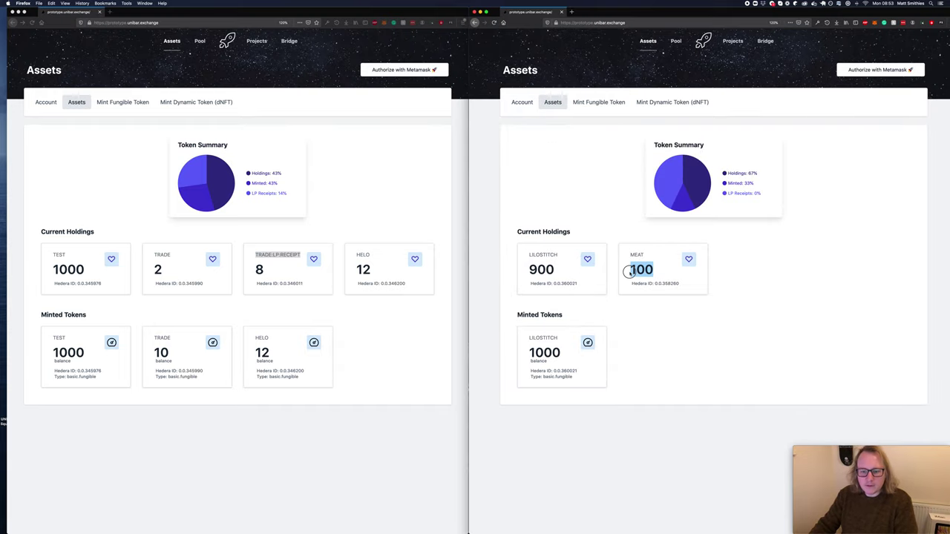
left_click_drag(556, 272, 529, 272)
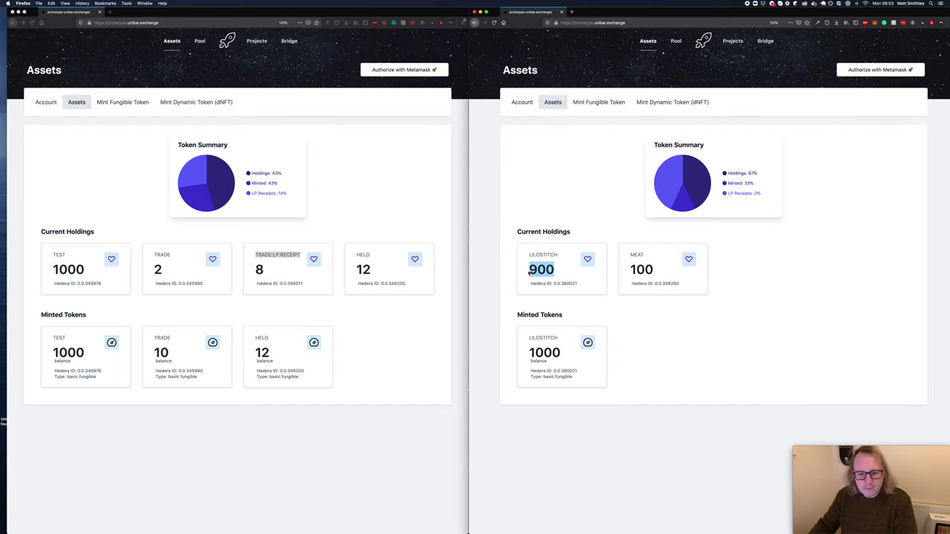
left_click_drag(654, 271, 631, 269)
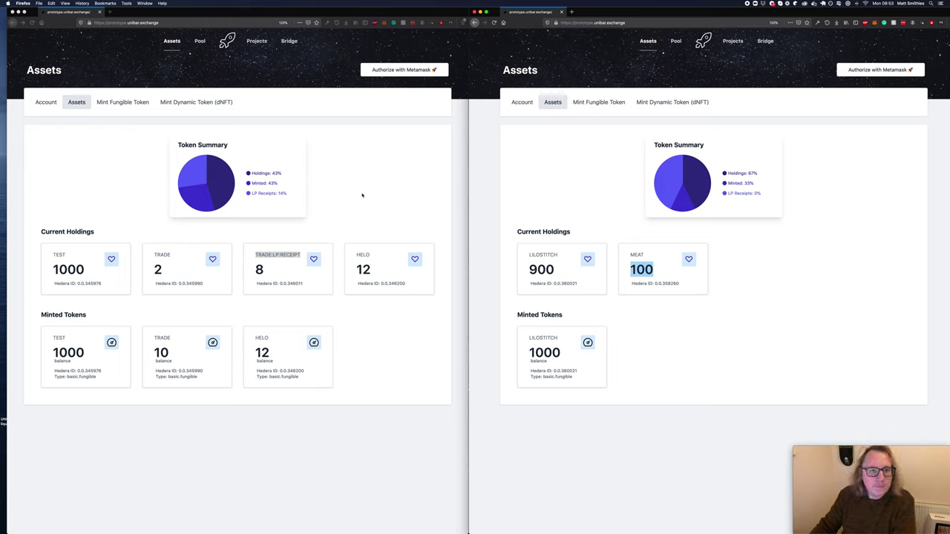
Switch MetaMask in the first window to the UNIBAR HAPPY DAYS account and authorize with it
left_click(381, 31)
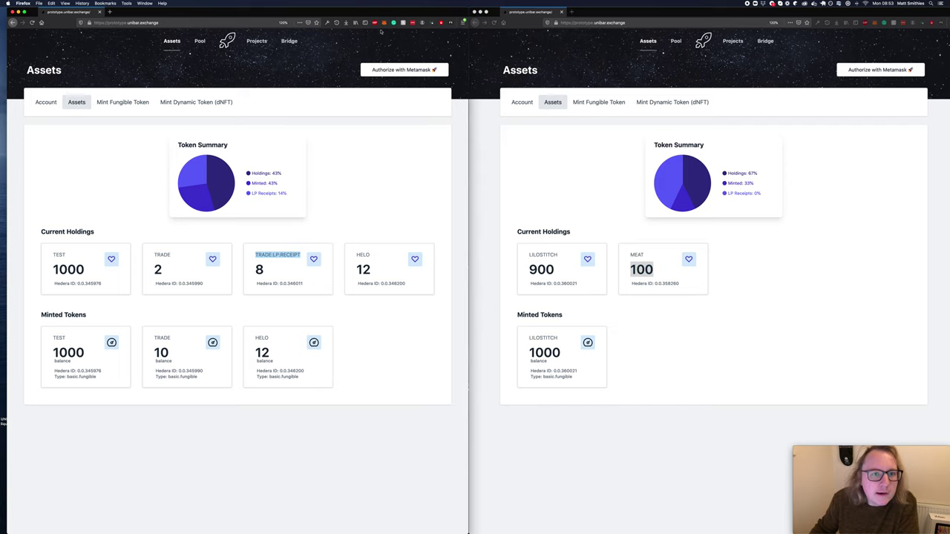
left_click(384, 23)
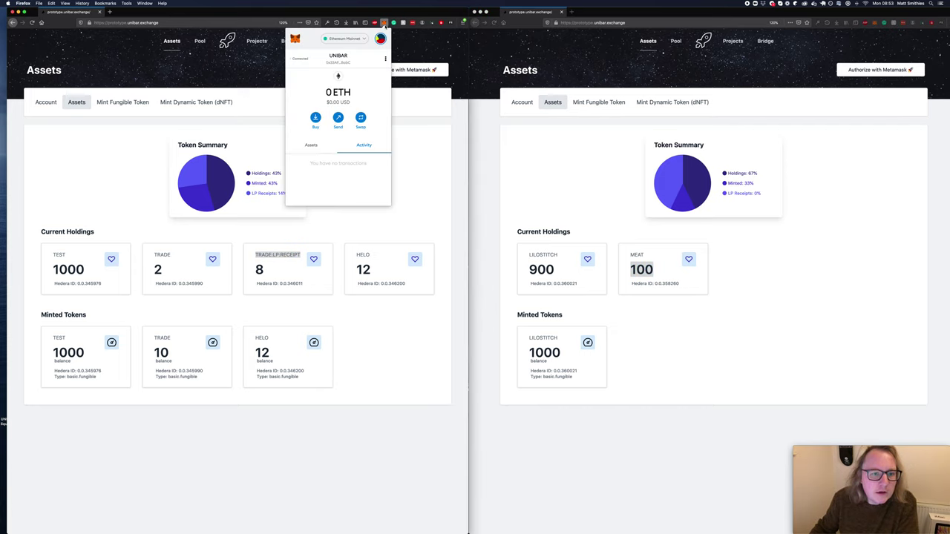
left_click(380, 39)
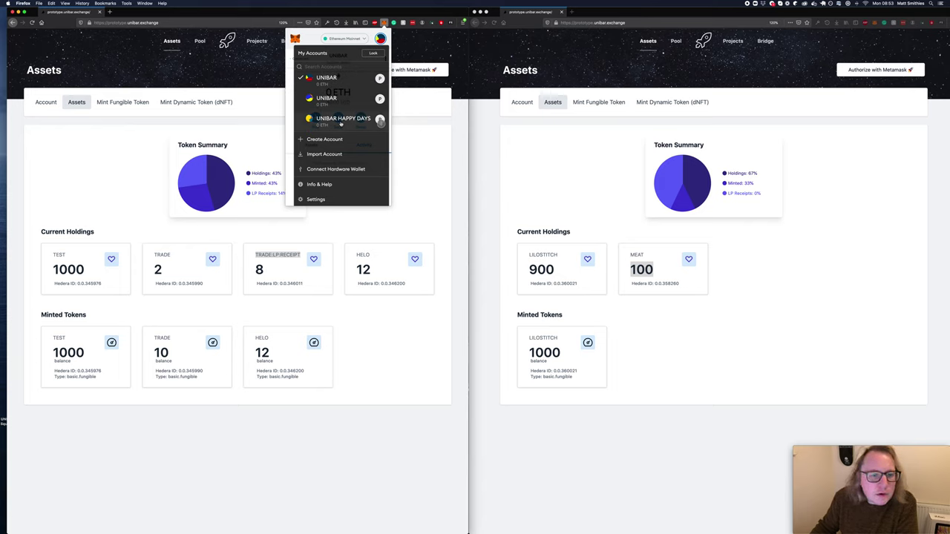
left_click(340, 121)
left_click(413, 70)
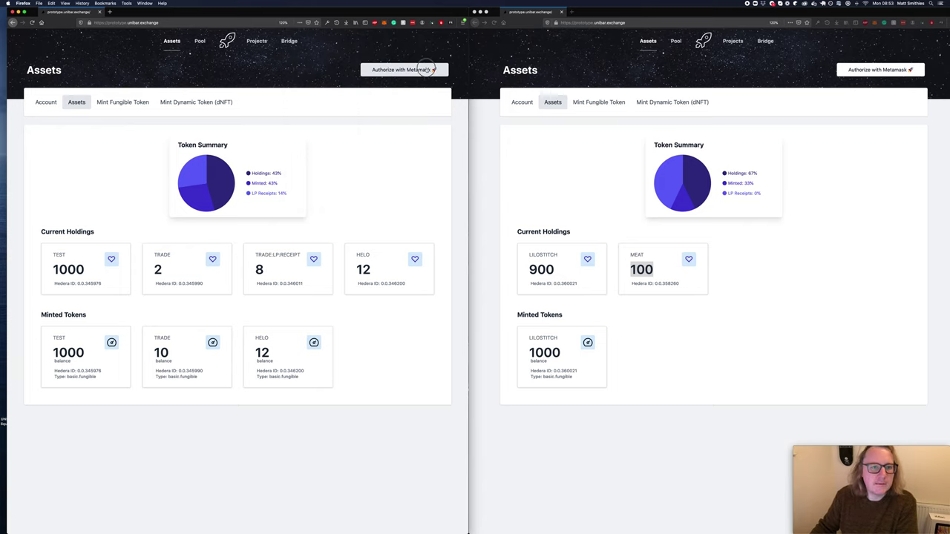
left_click(450, 181)
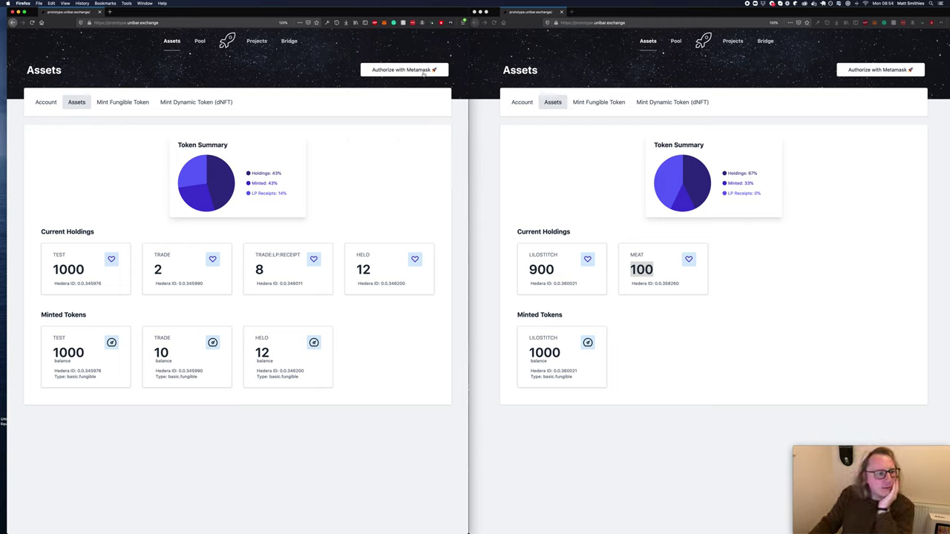
Check the first window's account details and its TEST, TRADE and TRADE:LP:RECEIPT holdings
left_click(34, 103)
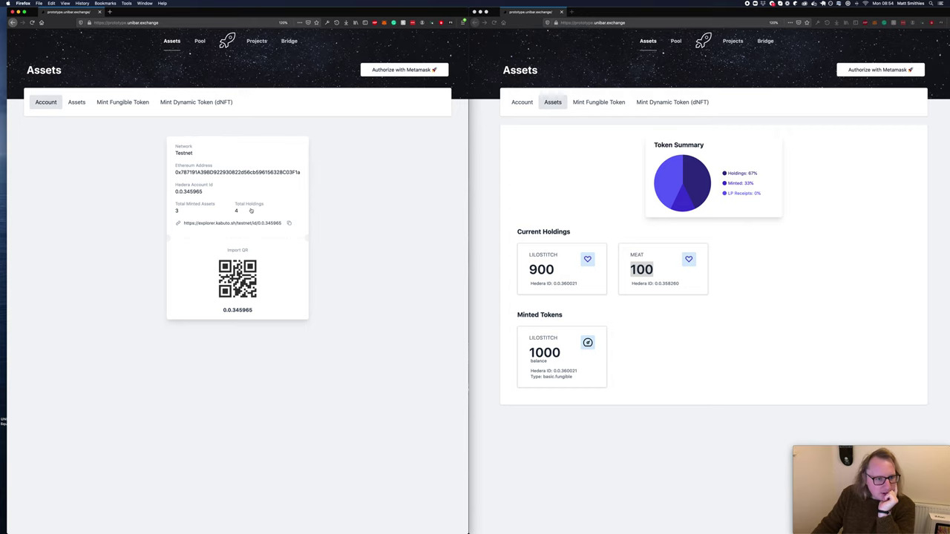
left_click(76, 103)
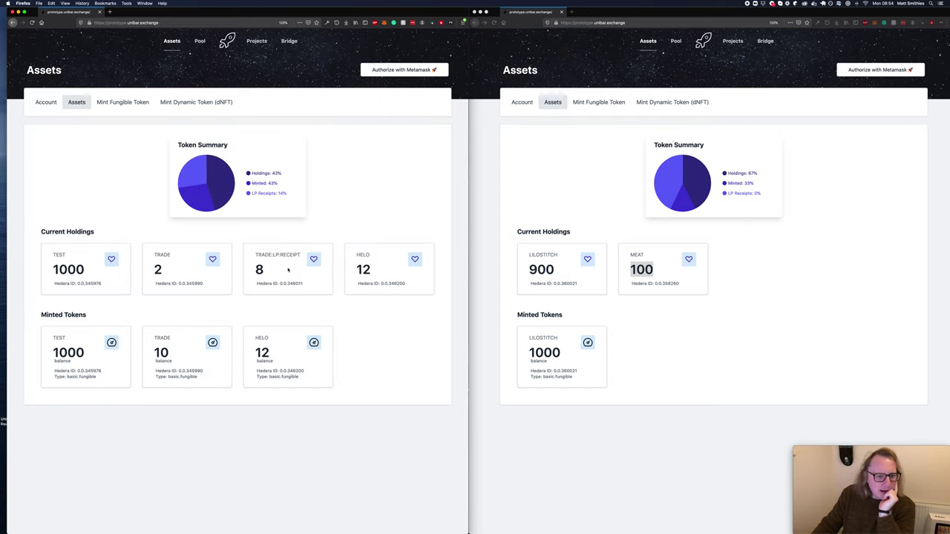
double_click(68, 269)
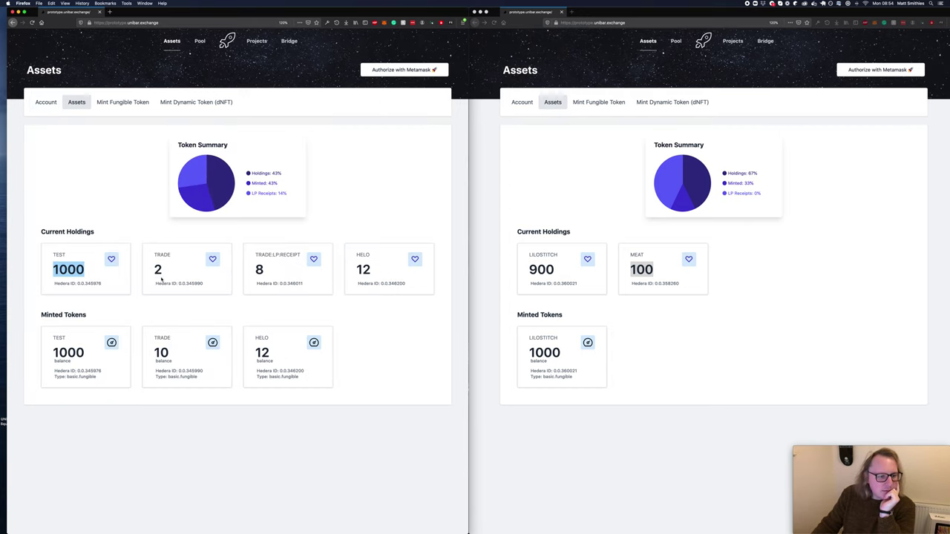
double_click(159, 271)
double_click(259, 271)
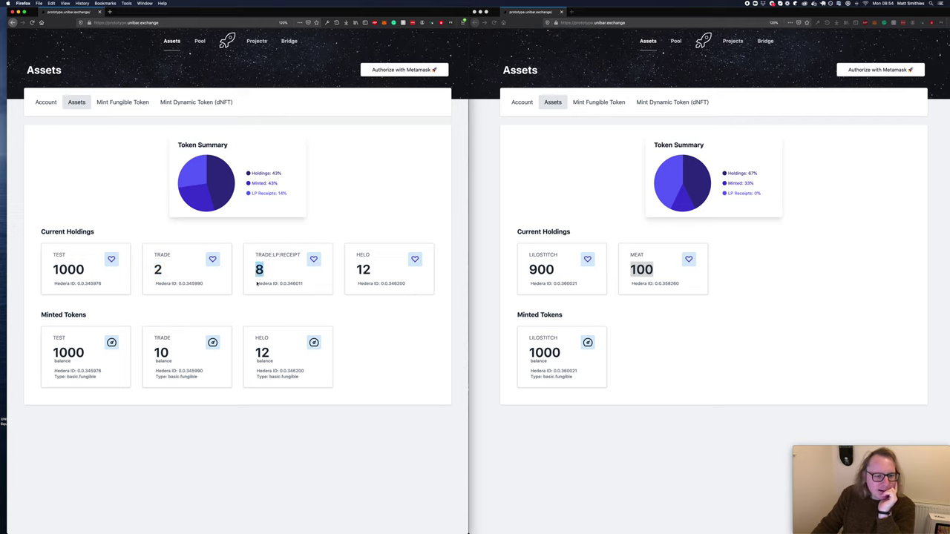
left_click(258, 281)
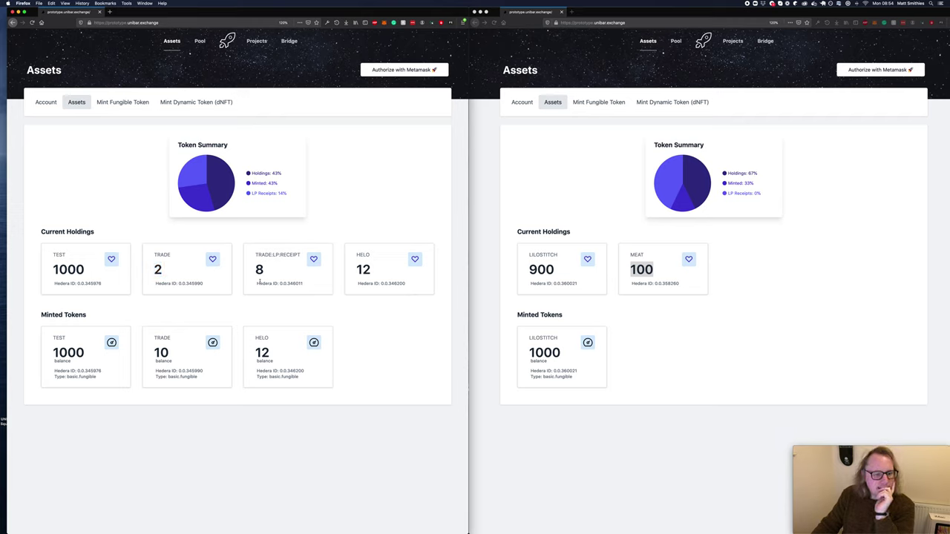
Start a token swap for the TRADE pool in the second window with LILOSTITCH as the token to exchange
left_click(542, 178)
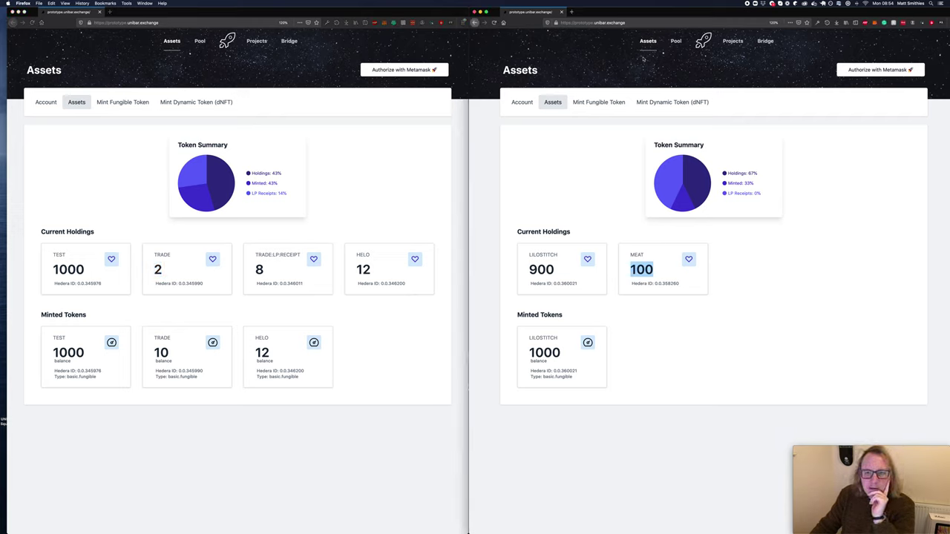
left_click(676, 42)
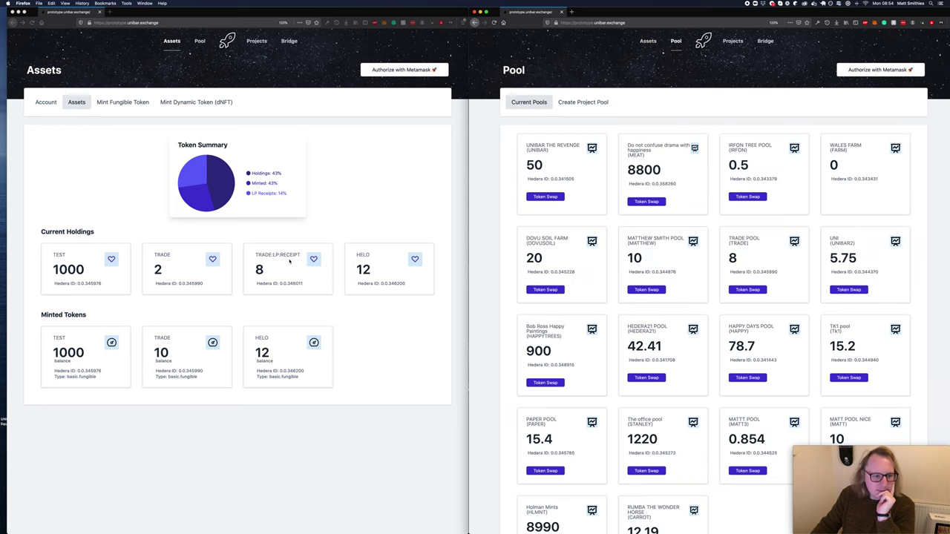
scroll(748, 264, "down", 3)
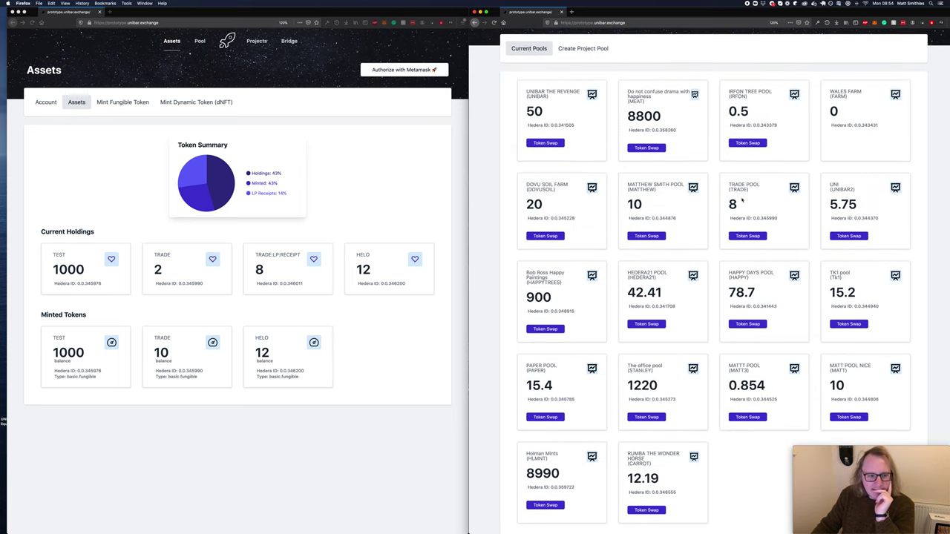
left_click(743, 237)
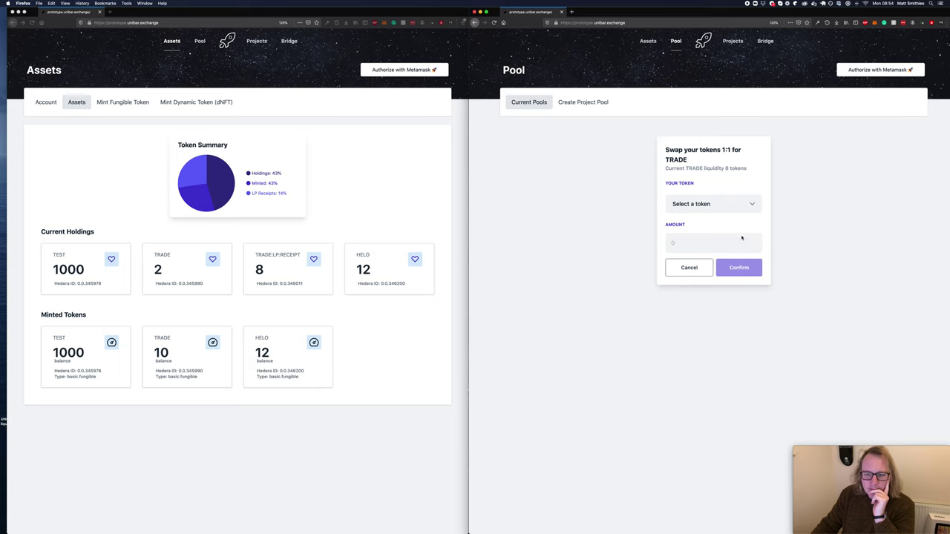
left_click(740, 204)
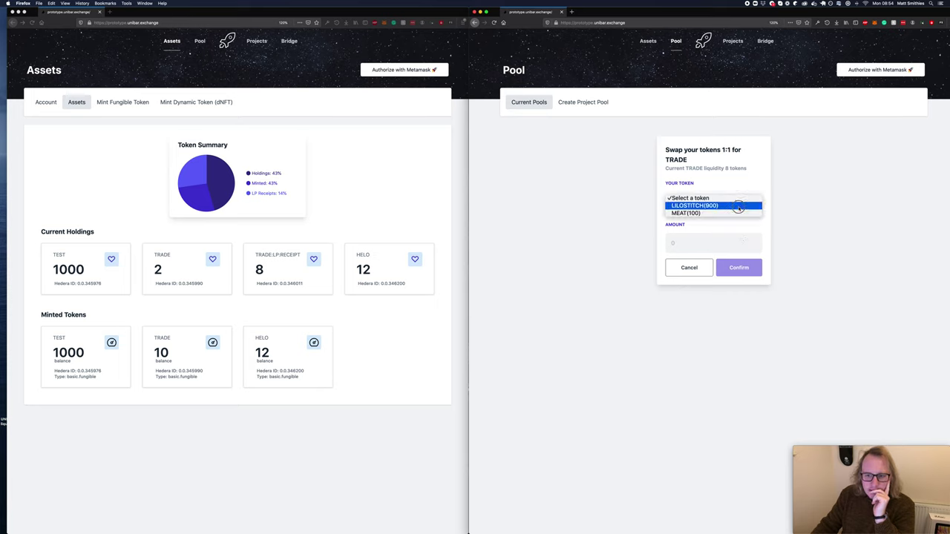
left_click(739, 206)
left_click(715, 240)
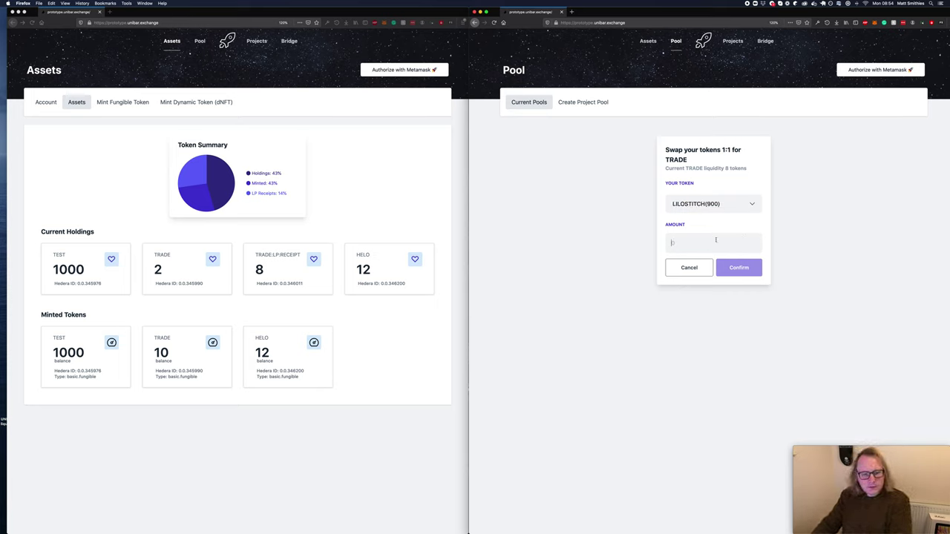
Try swap amounts of 4, 10, 8 and 19 against the TRADE pool's liquidity
type("4")
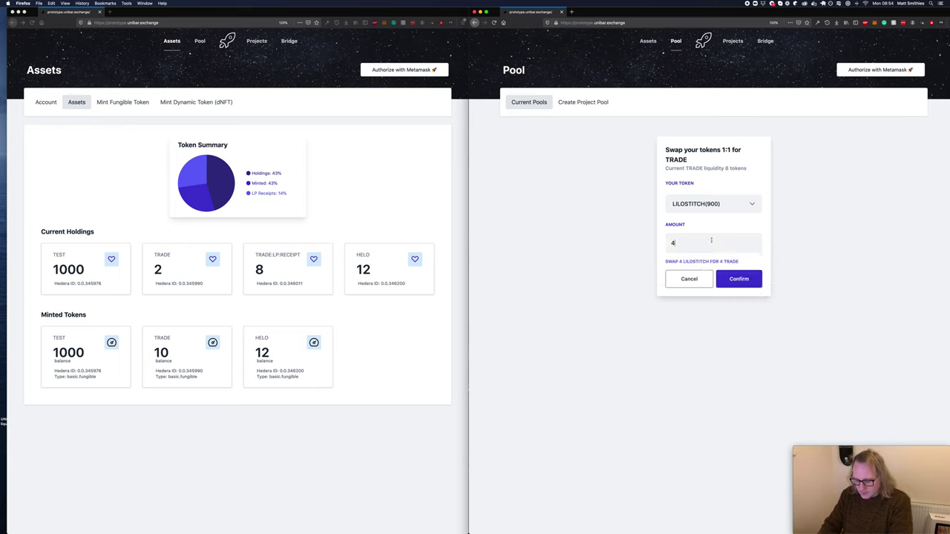
key("BackSpace")
type("10")
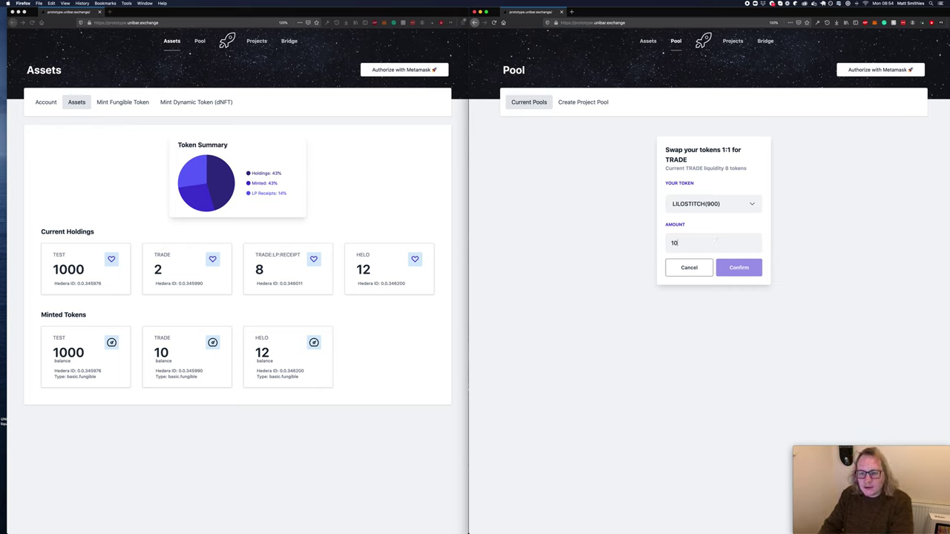
key("BackSpace")
key("BackSpace")
type("8")
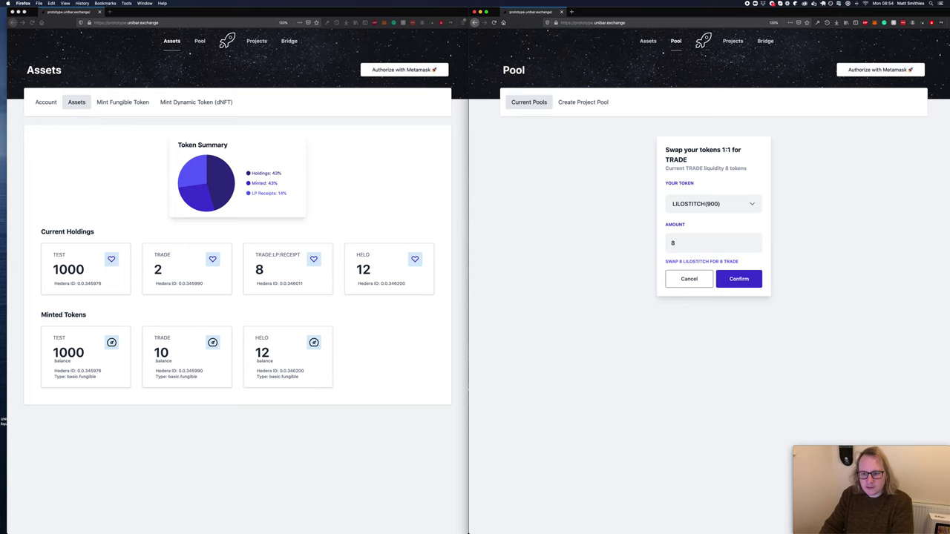
key("BackSpace")
type("19")
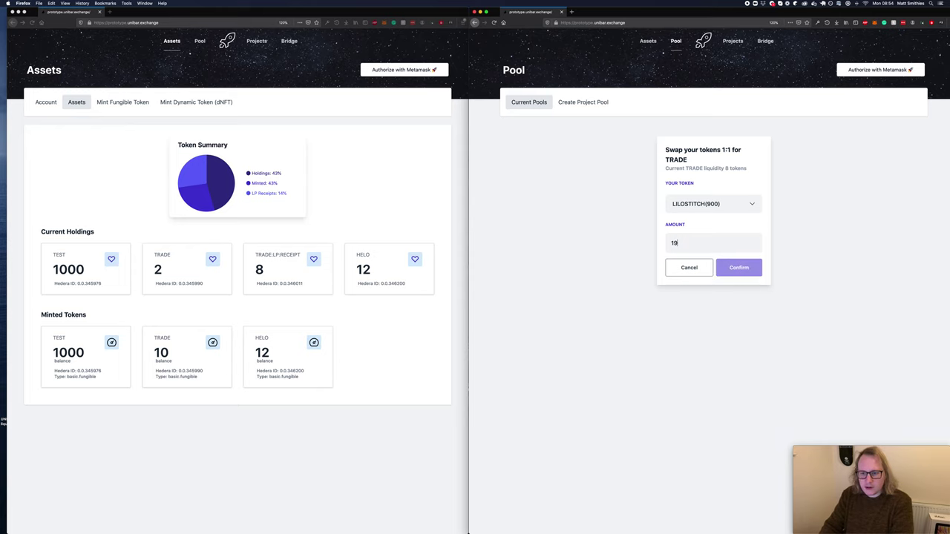
key("BackSpace")
key("BackSpace")
Set the swap amount to 4 and confirm exchanging LILOSTITCH for TRADE
type("8")
key("BackSpace")
type("4")
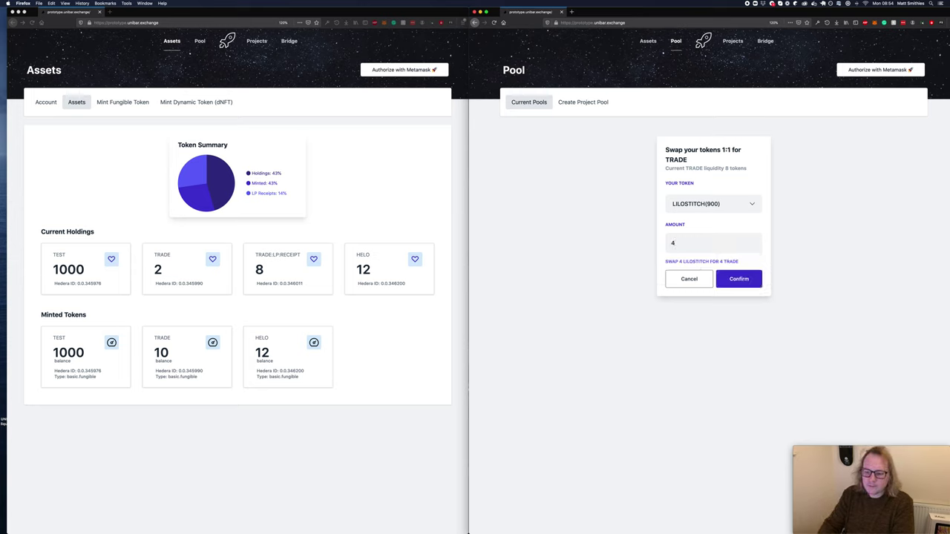
left_click(743, 278)
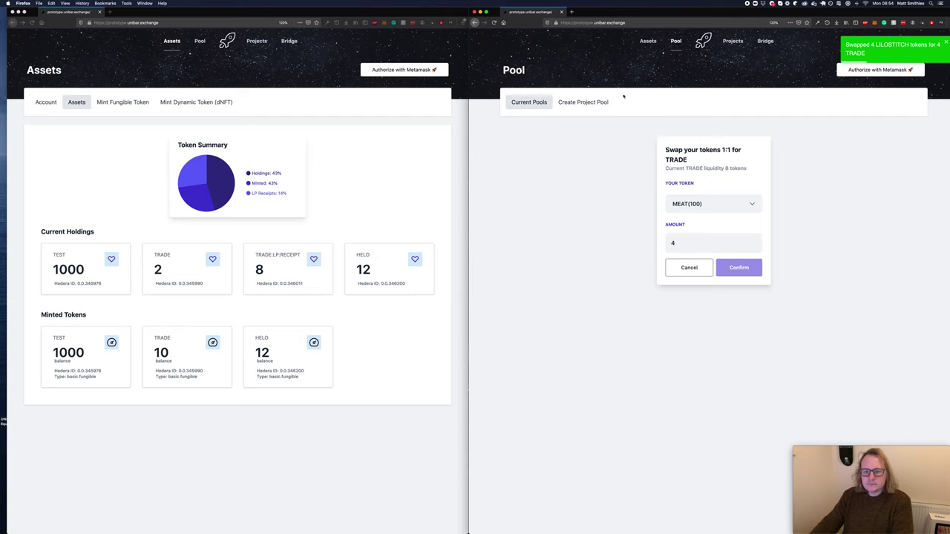
Check the second window's current TRADE, MEAT and LILOSTITCH holdings after the swap
left_click(648, 41)
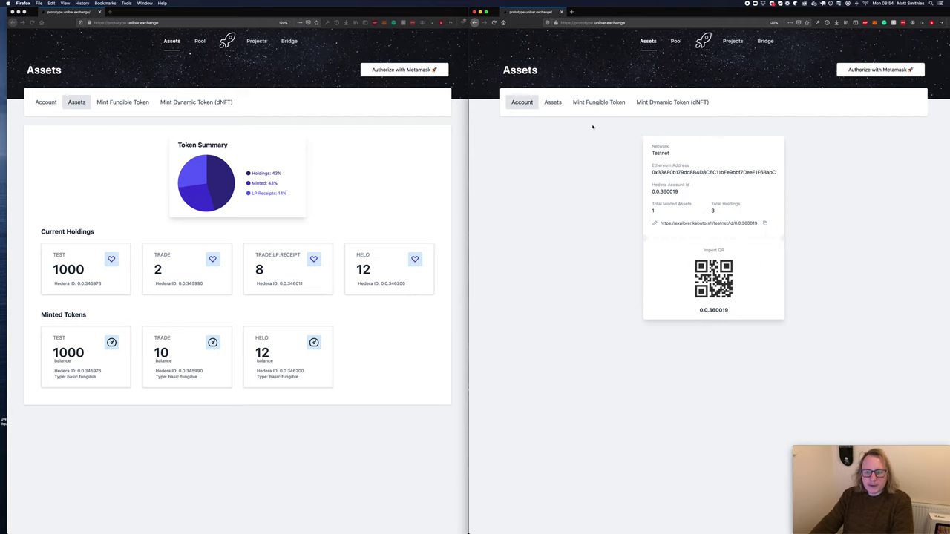
left_click(552, 104)
double_click(533, 270)
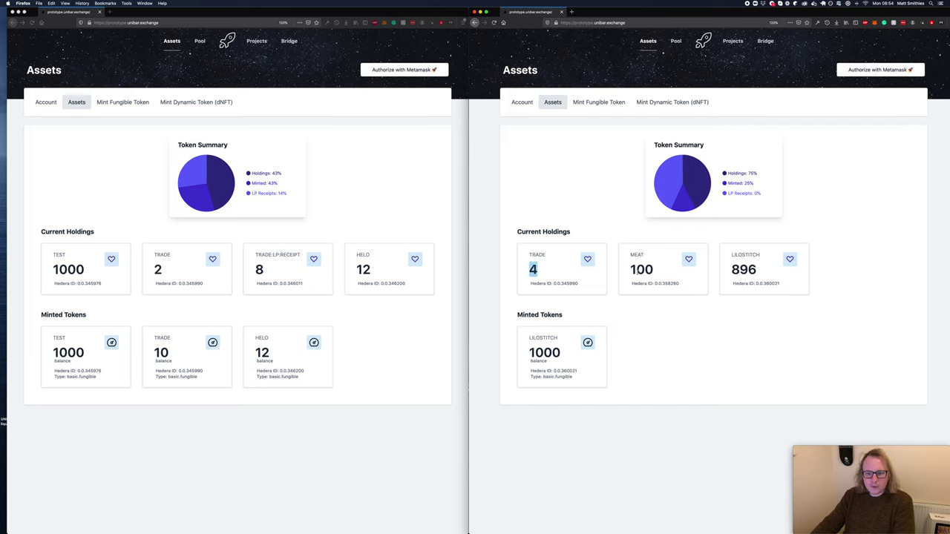
Authorize the first window's account again with MetaMask by approving its signature request
left_click(404, 69)
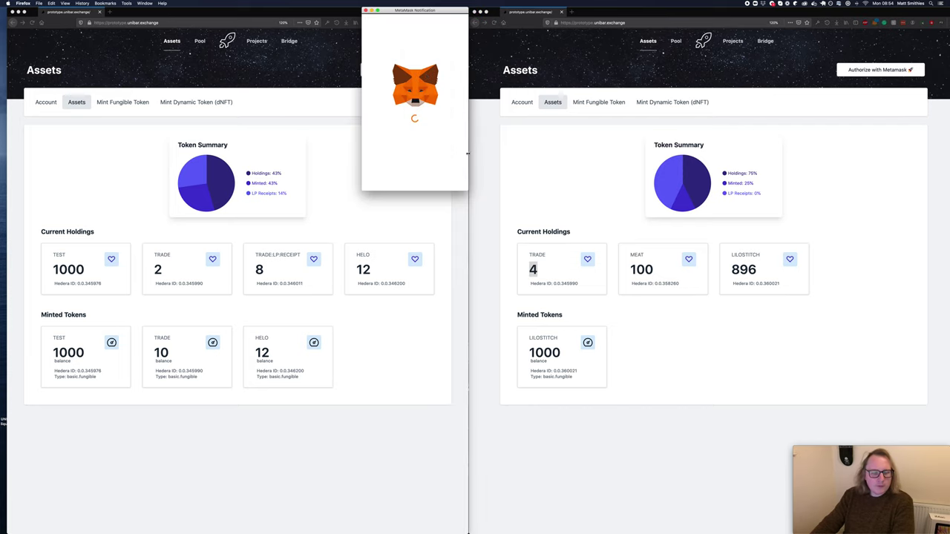
left_click(441, 176)
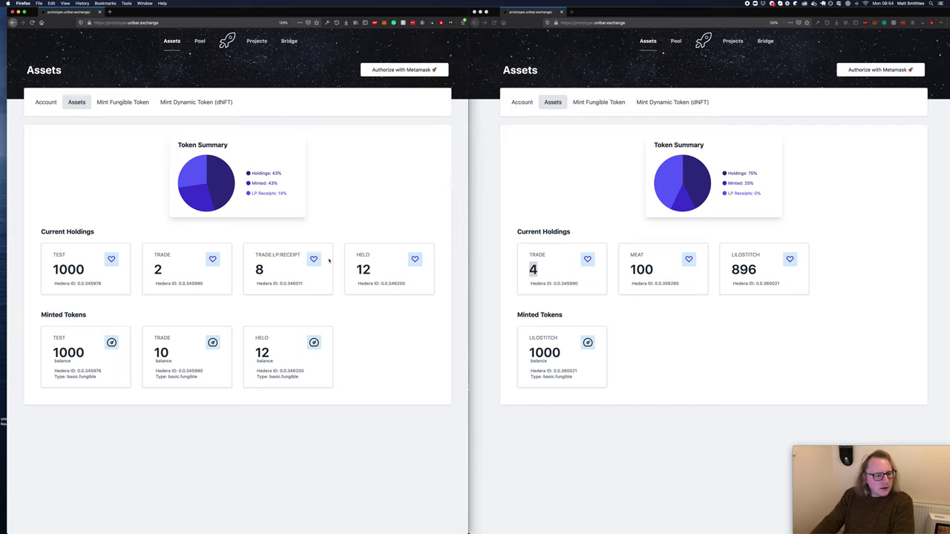
left_click(199, 41)
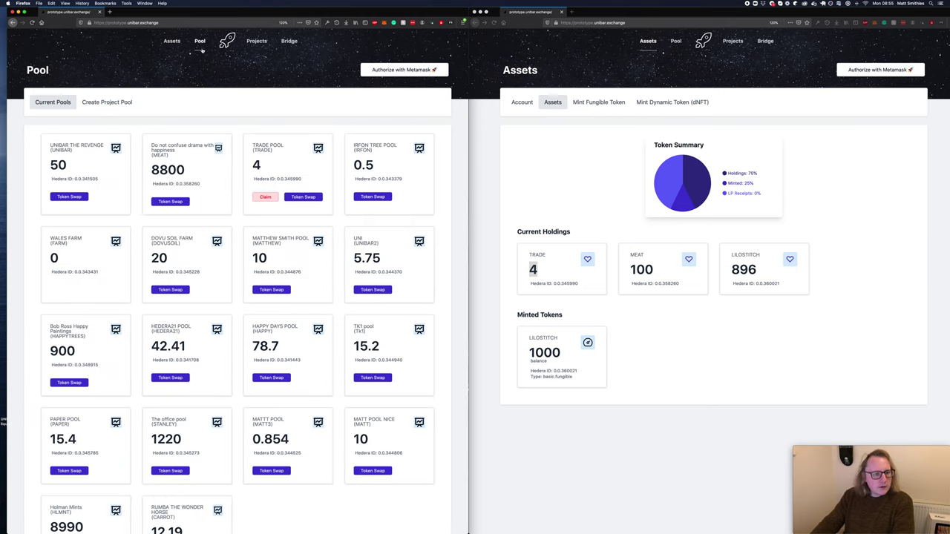
left_click(258, 197)
left_click(245, 203)
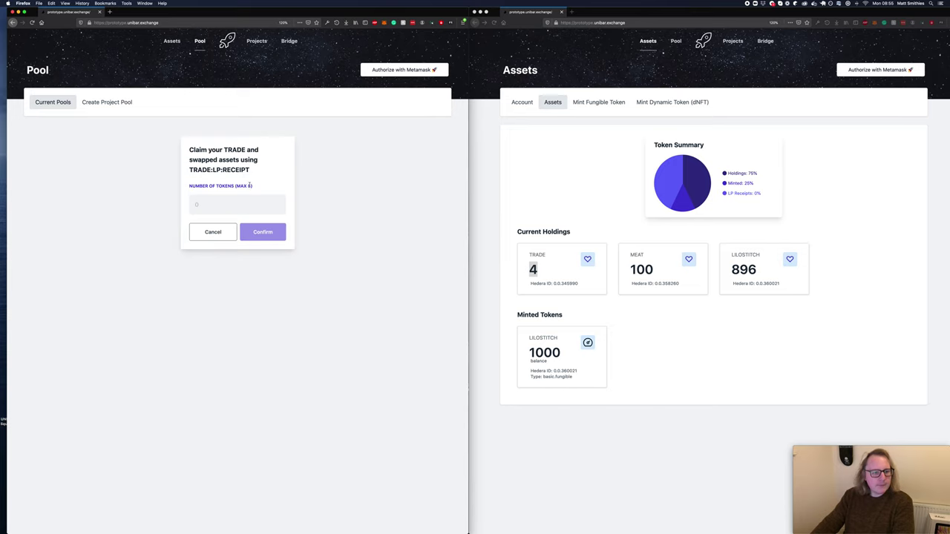
left_click(171, 42)
Claim 4 tokens from the TRADE pool in the first window using TRADE:LP:RECEIPT
left_click(199, 42)
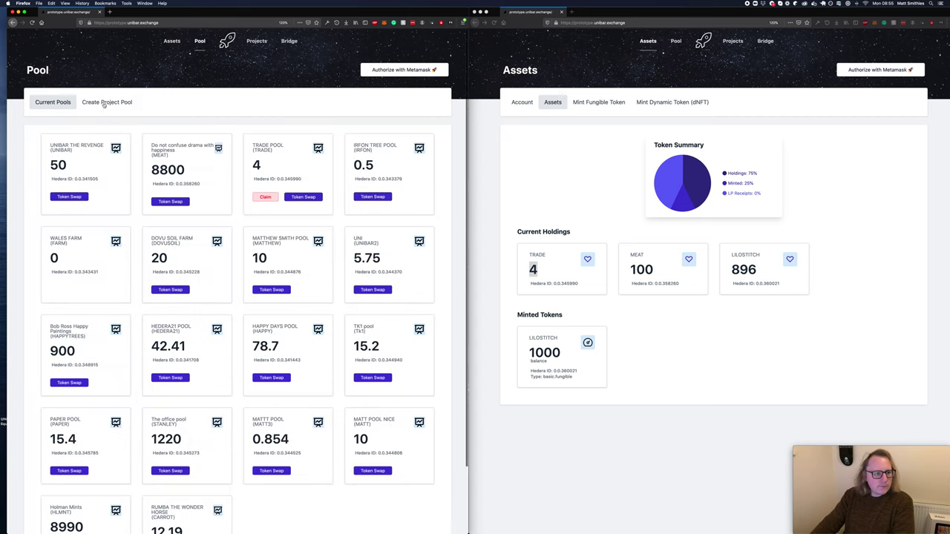
double_click(256, 164)
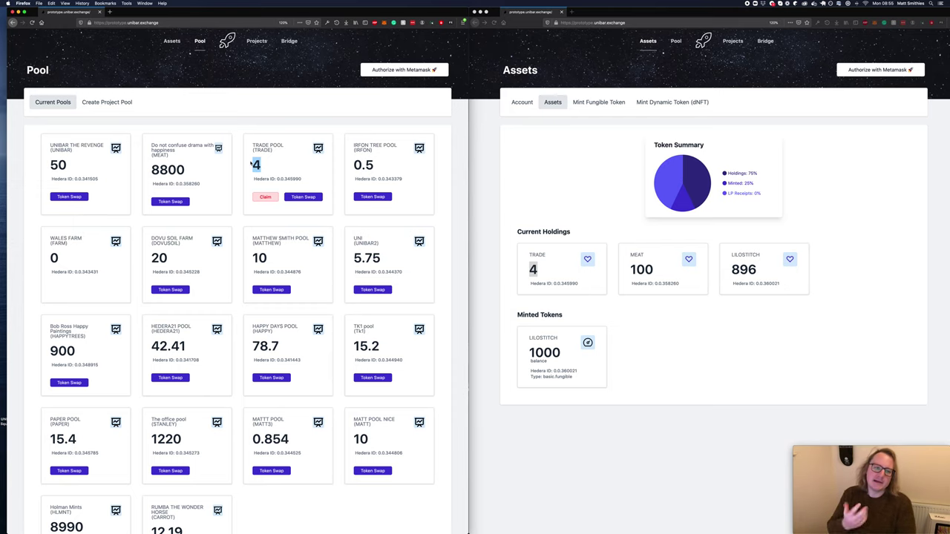
left_click(266, 198)
left_click(221, 197)
type("4")
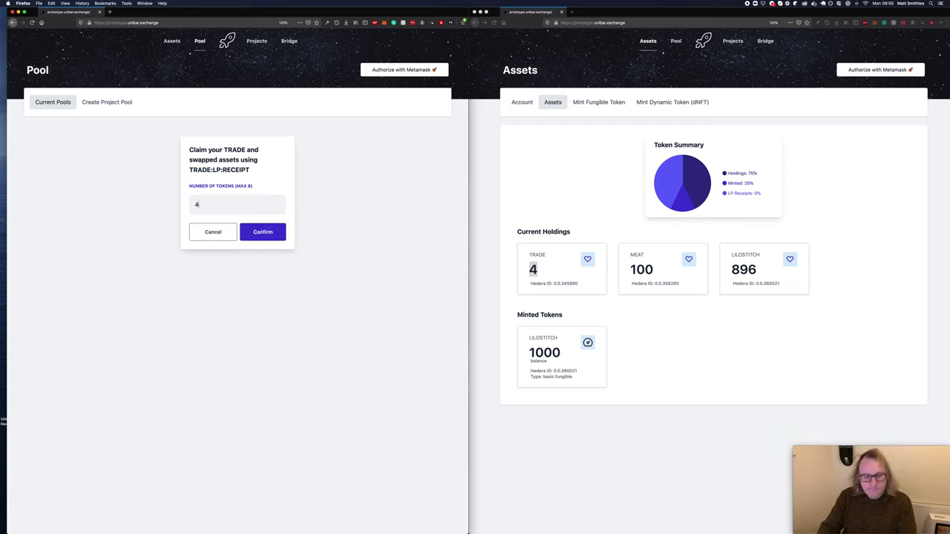
left_click(266, 237)
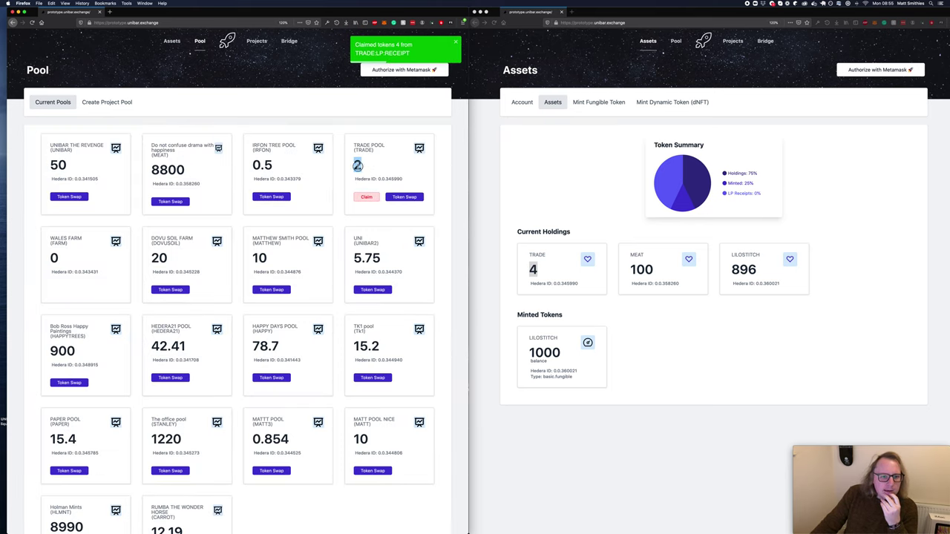
Check the first window's holdings for TRADE:LP:RECEIPT and the claimed LILOSTITCH tokens
left_click(173, 42)
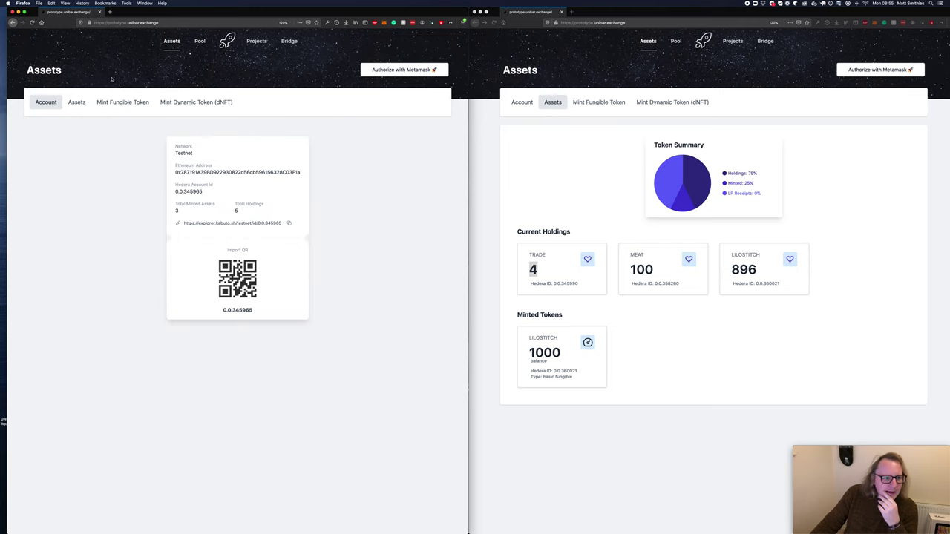
left_click(77, 103)
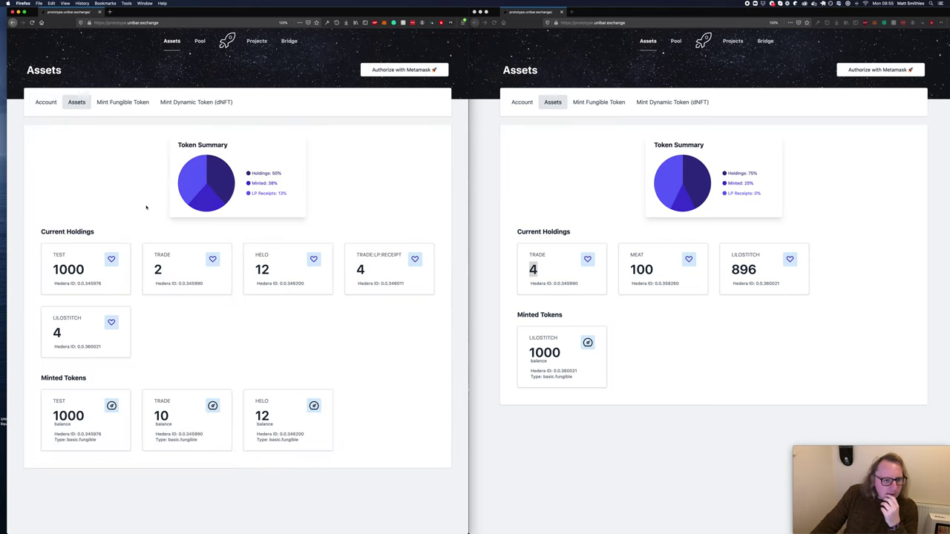
double_click(45, 331)
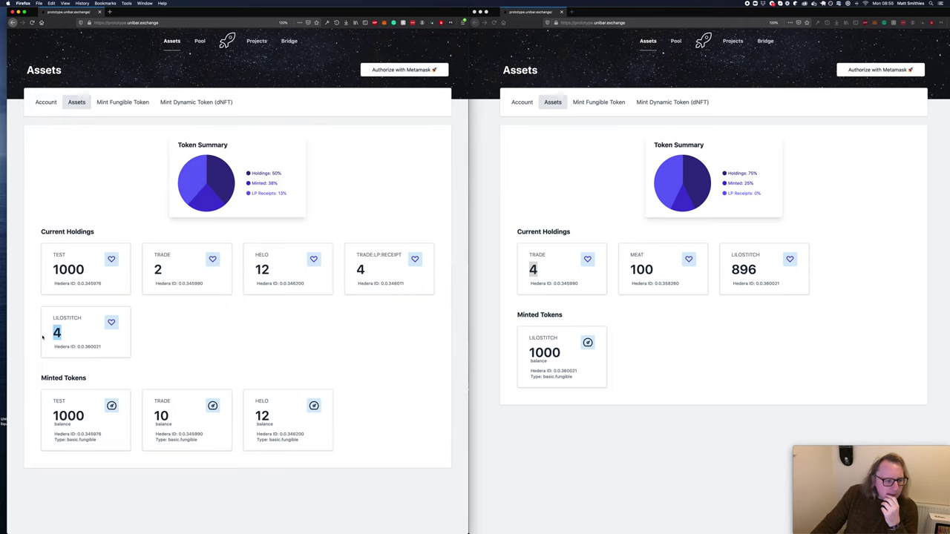